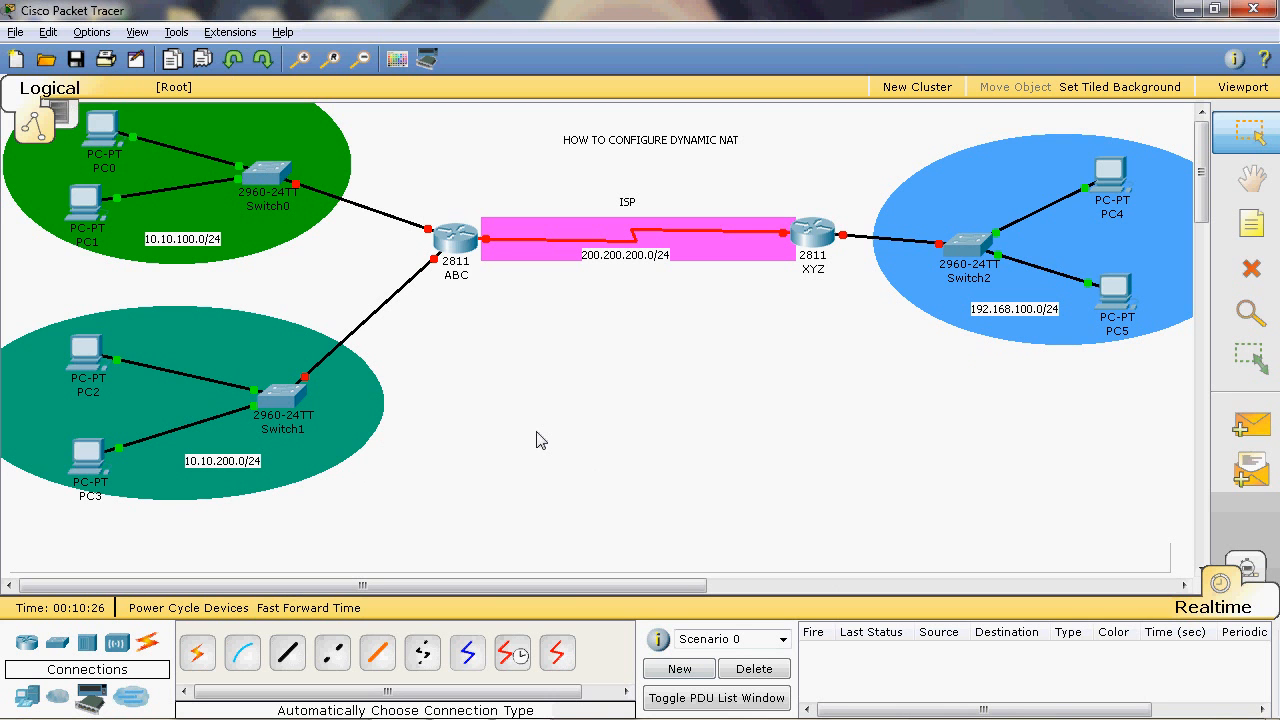
{"action": "left_click_drag", "start_coordinate": [420, 196], "coordinate": [490, 324]}
{"action": "left_click_drag", "start_coordinate": [791, 206], "coordinate": [852, 345]}
{"action": "mouse_move", "coordinate": [268, 188]}
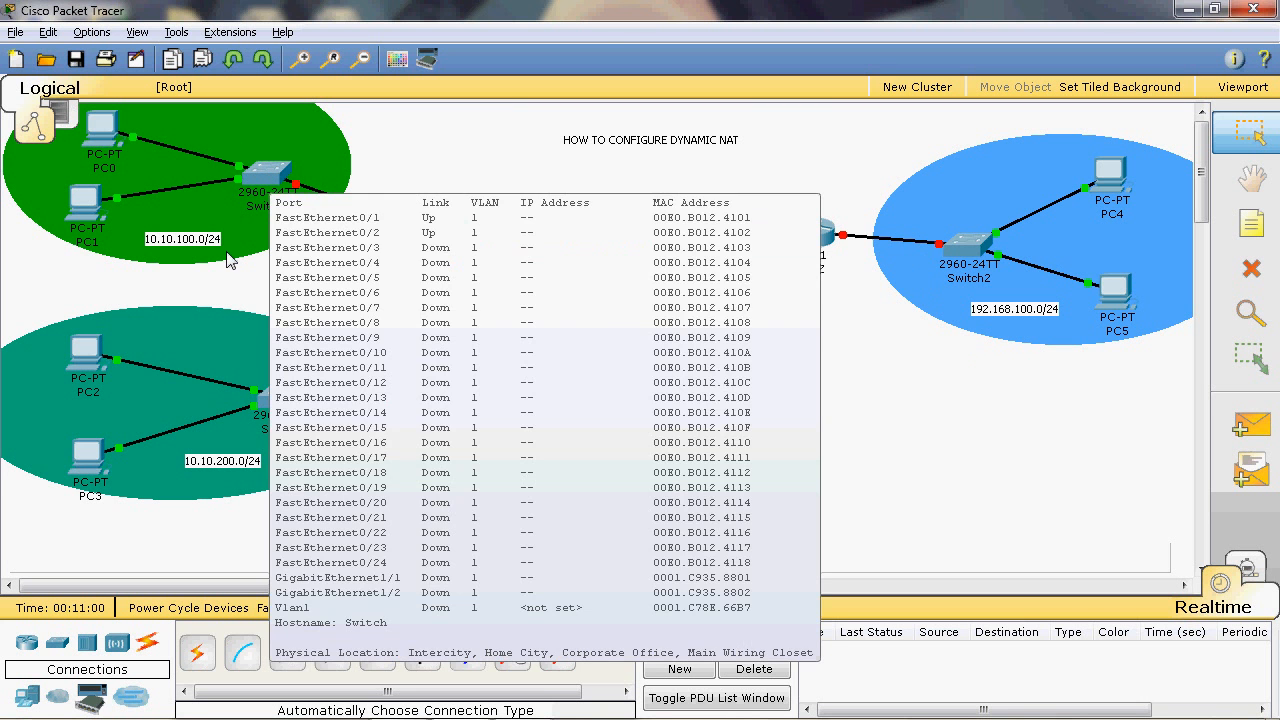
{"action": "mouse_move", "coordinate": [445, 290]}
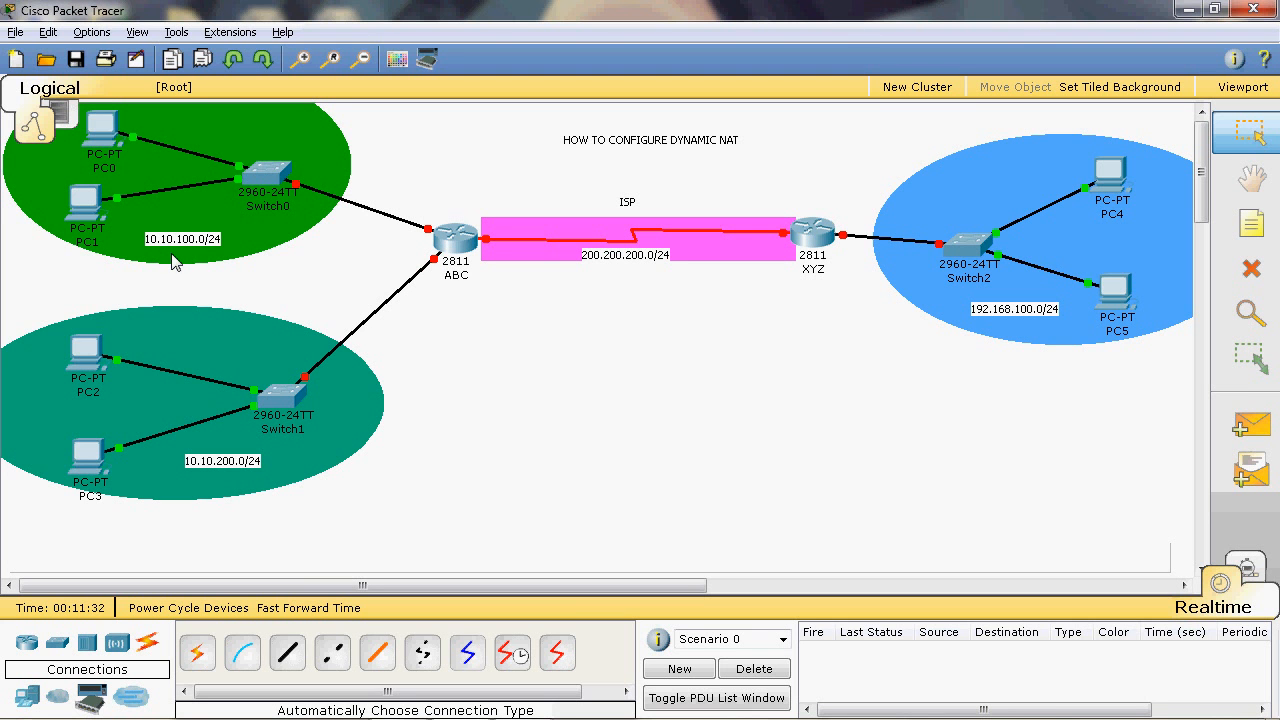
- Open the IP configuration of PC0 and set its static IP address to 10.10.100.2
{"action": "left_click", "coordinate": [102, 130]}
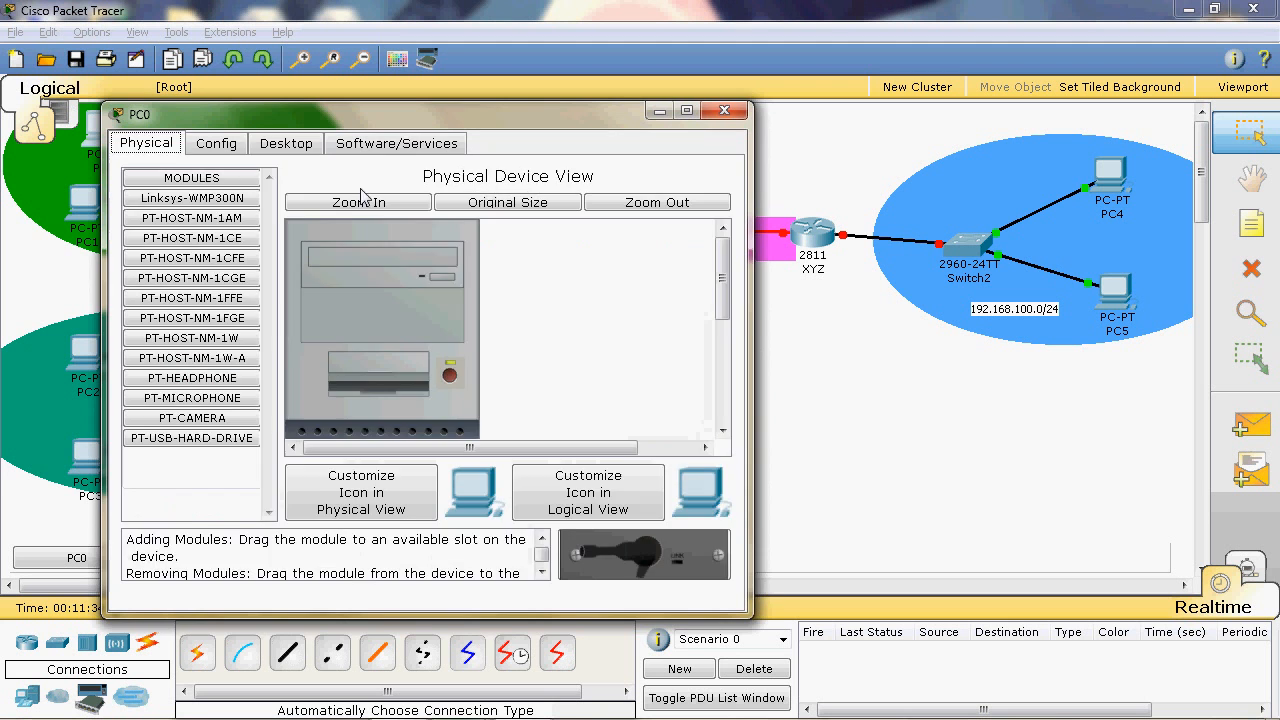
{"action": "left_click", "coordinate": [280, 149]}
{"action": "left_click", "coordinate": [191, 278]}
{"action": "left_click", "coordinate": [362, 330]}
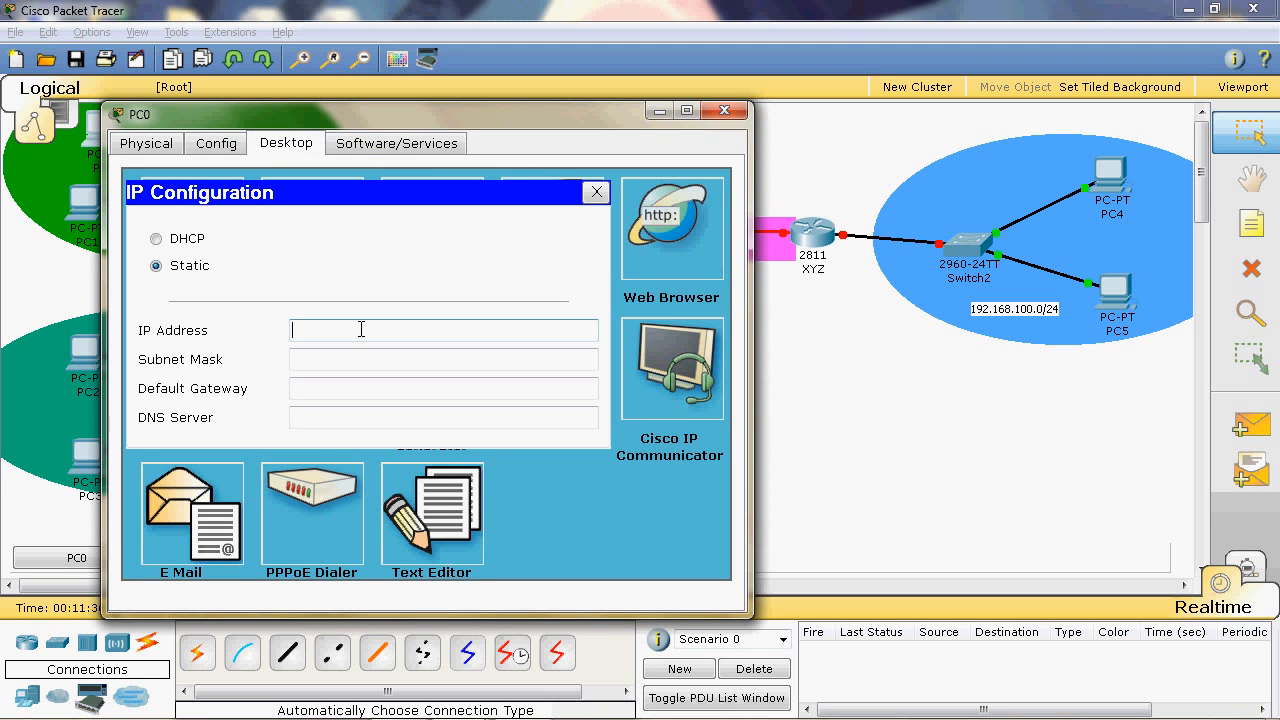
{"action": "type", "text": "10.10.100.2"}
- Set PC0's subnet mask to 255.255.255.0
{"action": "left_click", "coordinate": [408, 360]}
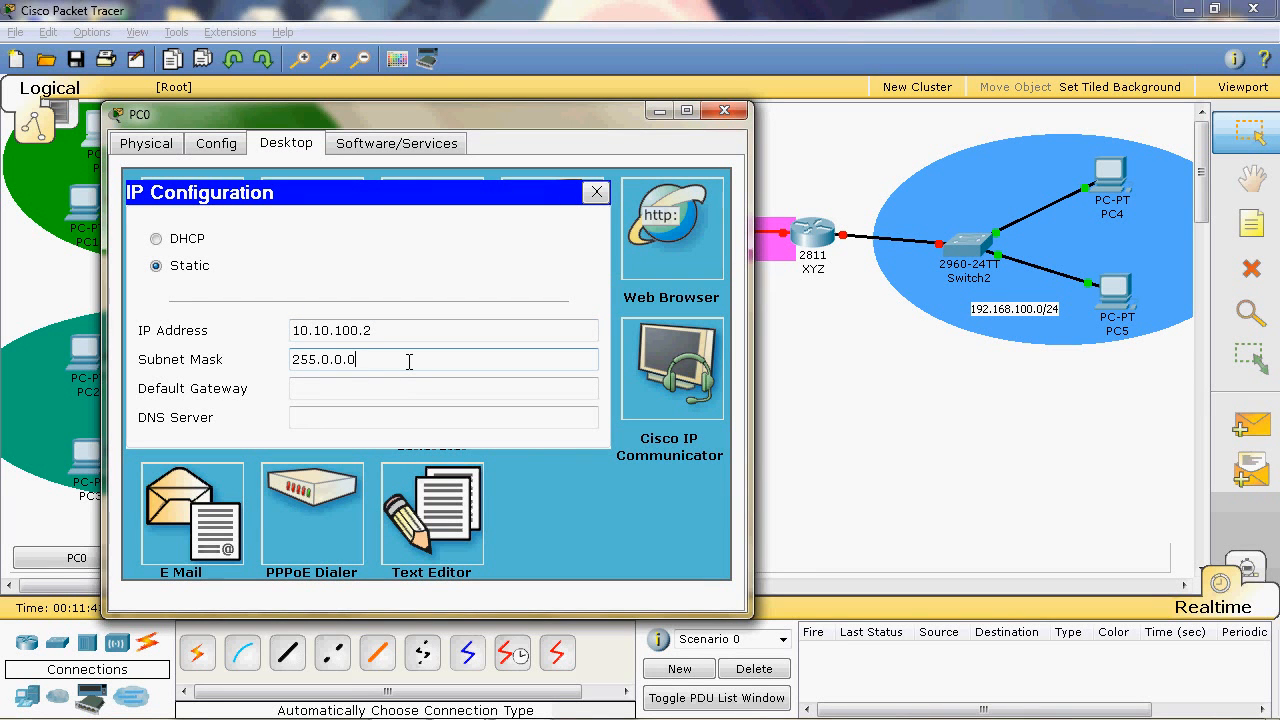
{"action": "key", "text": "BackSpace"}
{"action": "key", "text": "BackSpace"}
{"action": "key", "text": "BackSpace"}
{"action": "key", "text": "BackSpace"}
{"action": "key", "text": "BackSpace"}
{"action": "type", "text": "255.255.0"}
- Set PC0's default gateway to 10.10.100.1 and close its configuration window
{"action": "left_click", "coordinate": [400, 388]}
{"action": "type", "text": "10."}
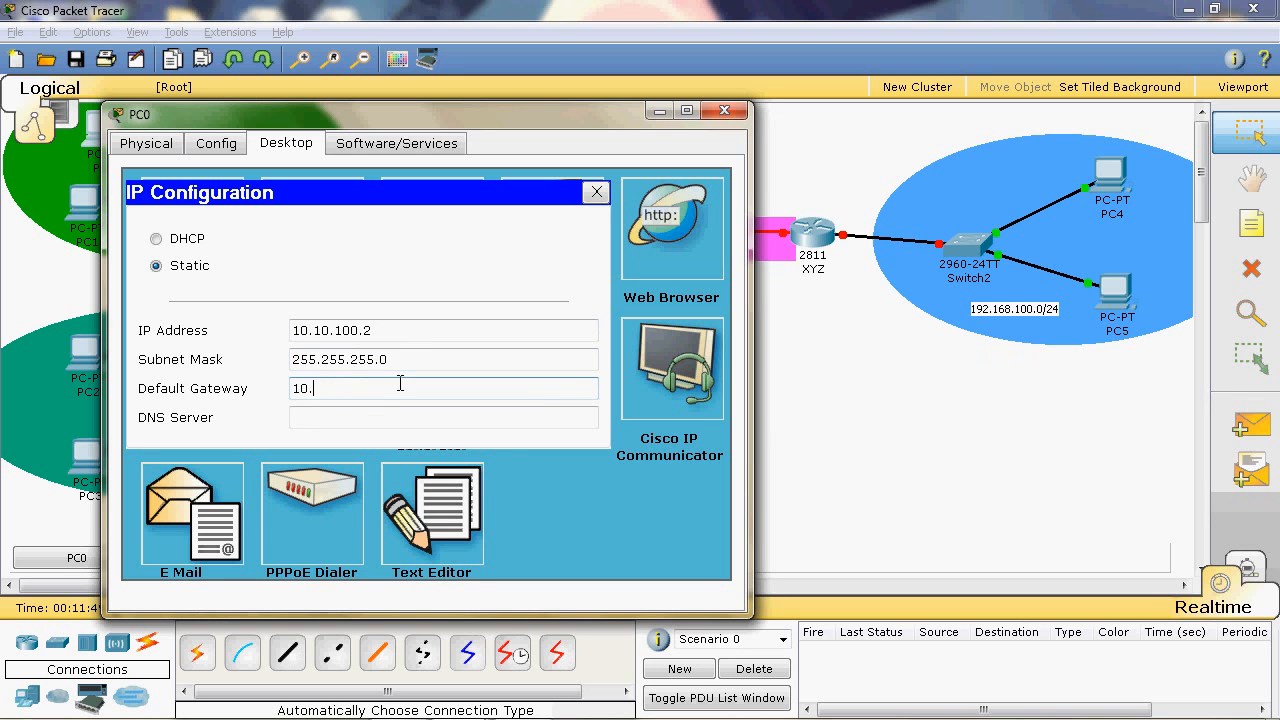
{"action": "type", "text": "10.100.1"}
{"action": "double_click", "coordinate": [396, 386]}
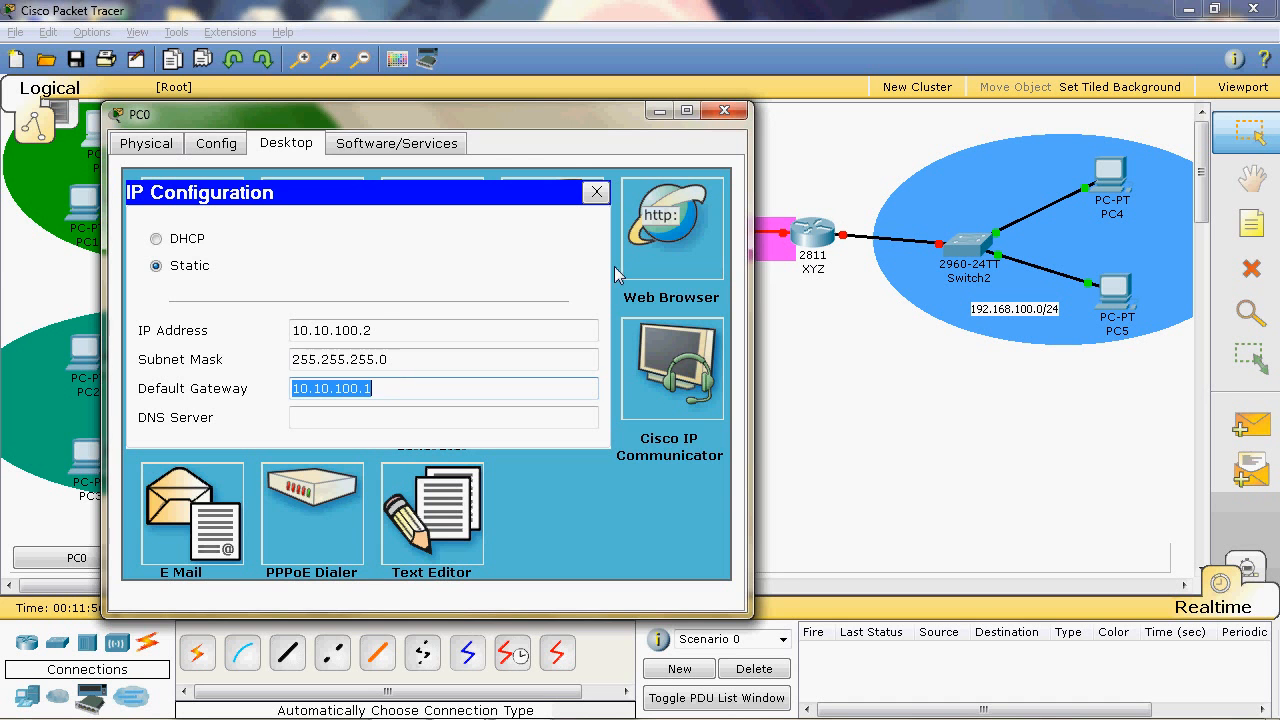
{"action": "left_click_drag", "start_coordinate": [601, 119], "coordinate": [603, 122]}
{"action": "left_click", "coordinate": [721, 113]}
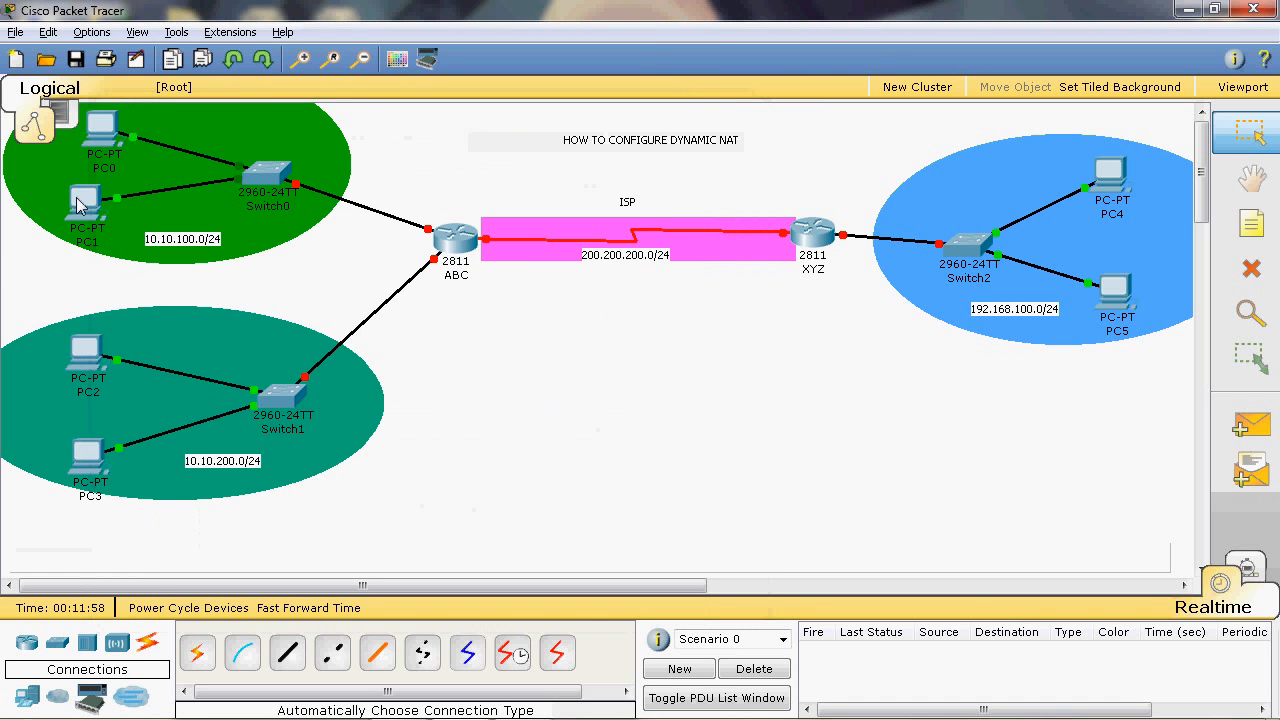
- Open the IP configuration of PC1 and set its static IP address to 10.10.100.3
{"action": "left_click", "coordinate": [74, 208]}
{"action": "left_click", "coordinate": [211, 68]}
{"action": "left_click", "coordinate": [261, 254]}
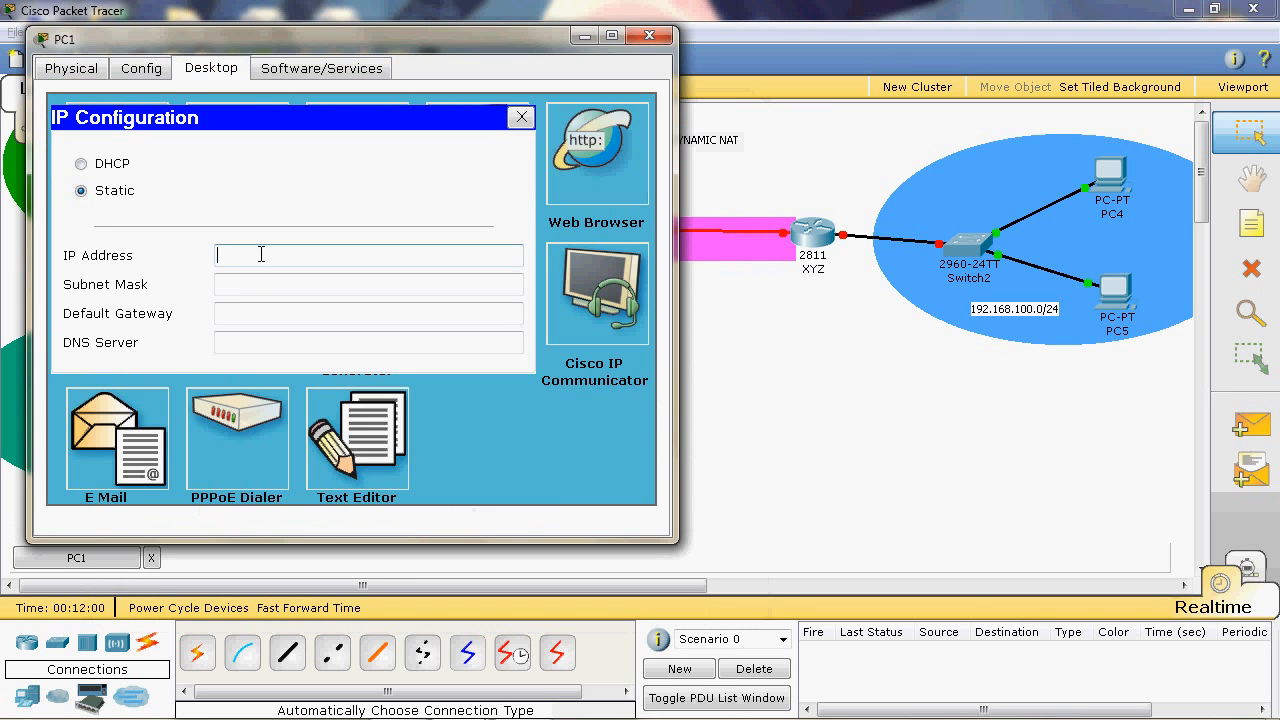
{"action": "type", "text": "10.10.100.3"}
- Set PC1's subnet mask to 255.255.255.0
{"action": "left_click", "coordinate": [317, 284]}
{"action": "key", "text": "BackSpace"}
{"action": "key", "text": "BackSpace"}
{"action": "key", "text": "BackSpace"}
{"action": "key", "text": "BackSpace"}
{"action": "key", "text": "BackSpace"}
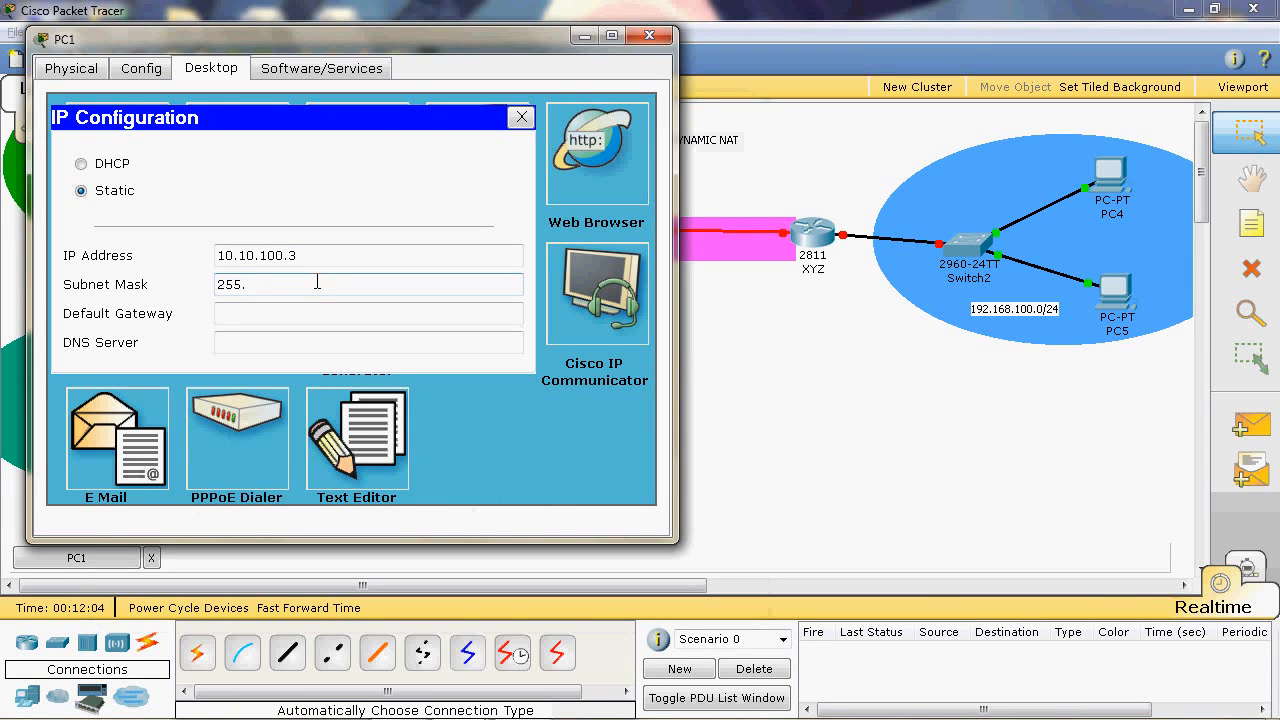
{"action": "type", "text": "255.255.0"}
- Set PC1's default gateway to 10.10.100.1 and close its configuration window
{"action": "left_click", "coordinate": [333, 310]}
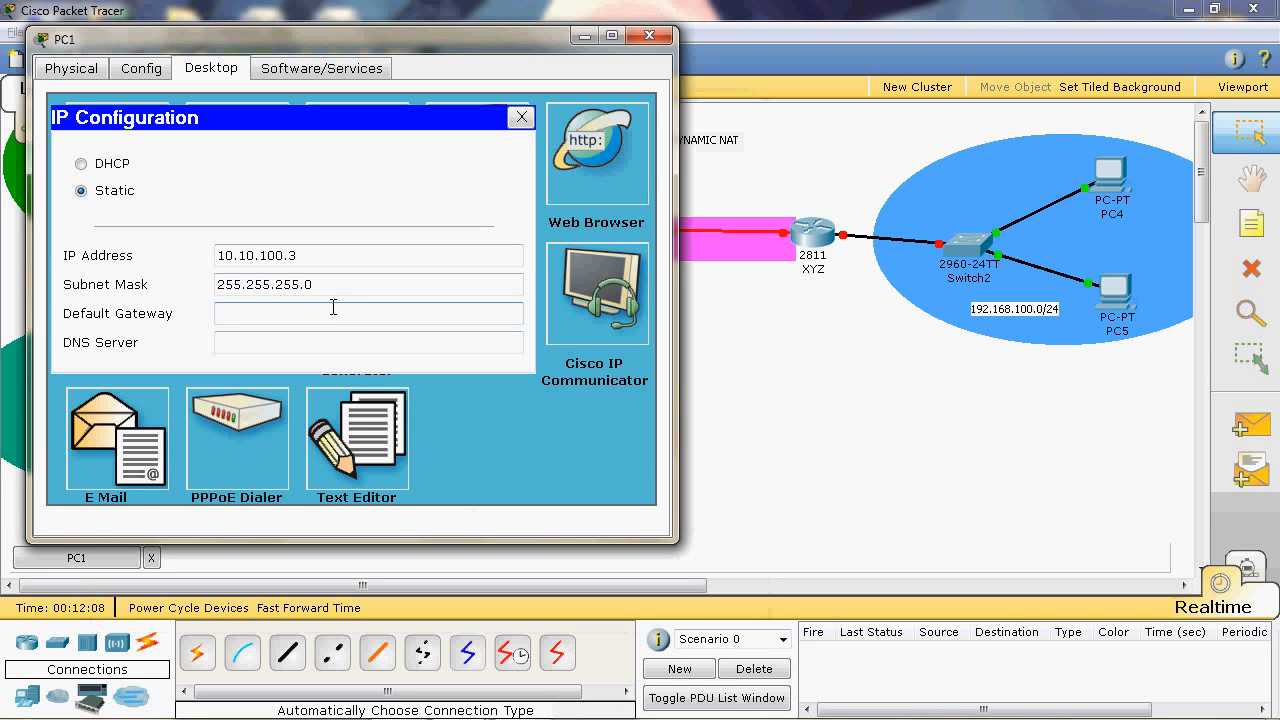
{"action": "type", "text": "10.10.100.1"}
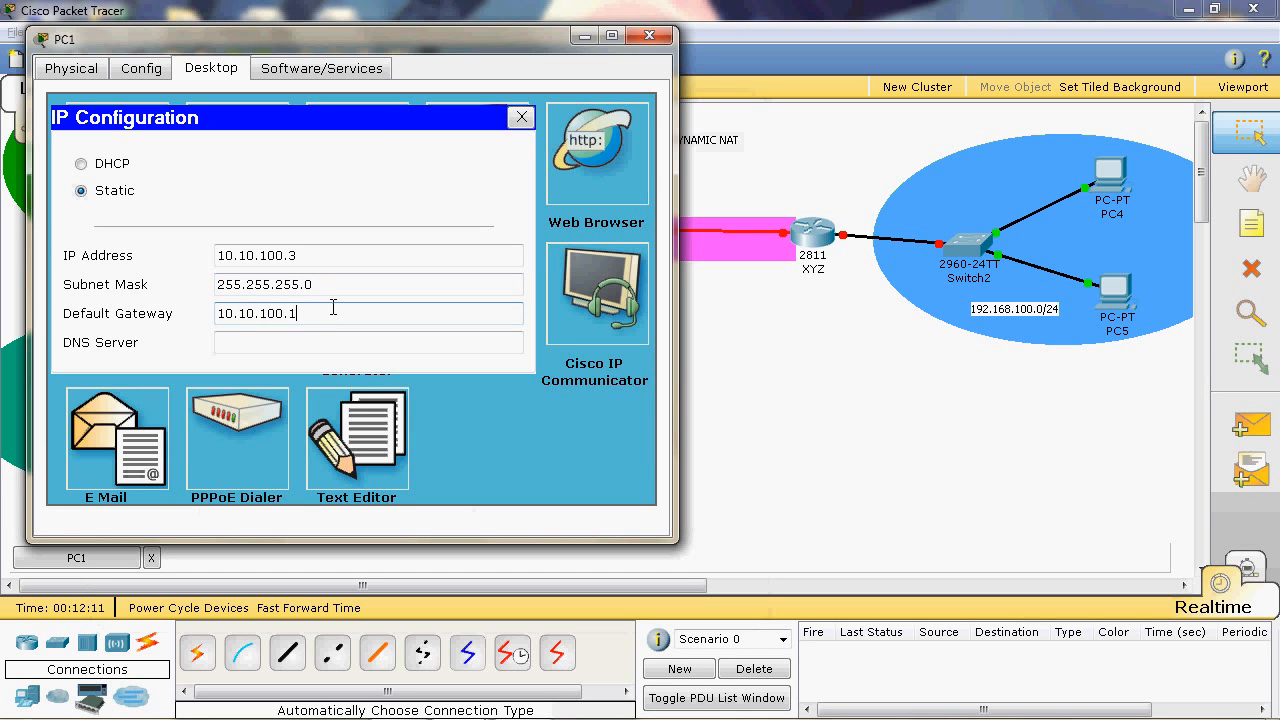
{"action": "left_click", "coordinate": [640, 40]}
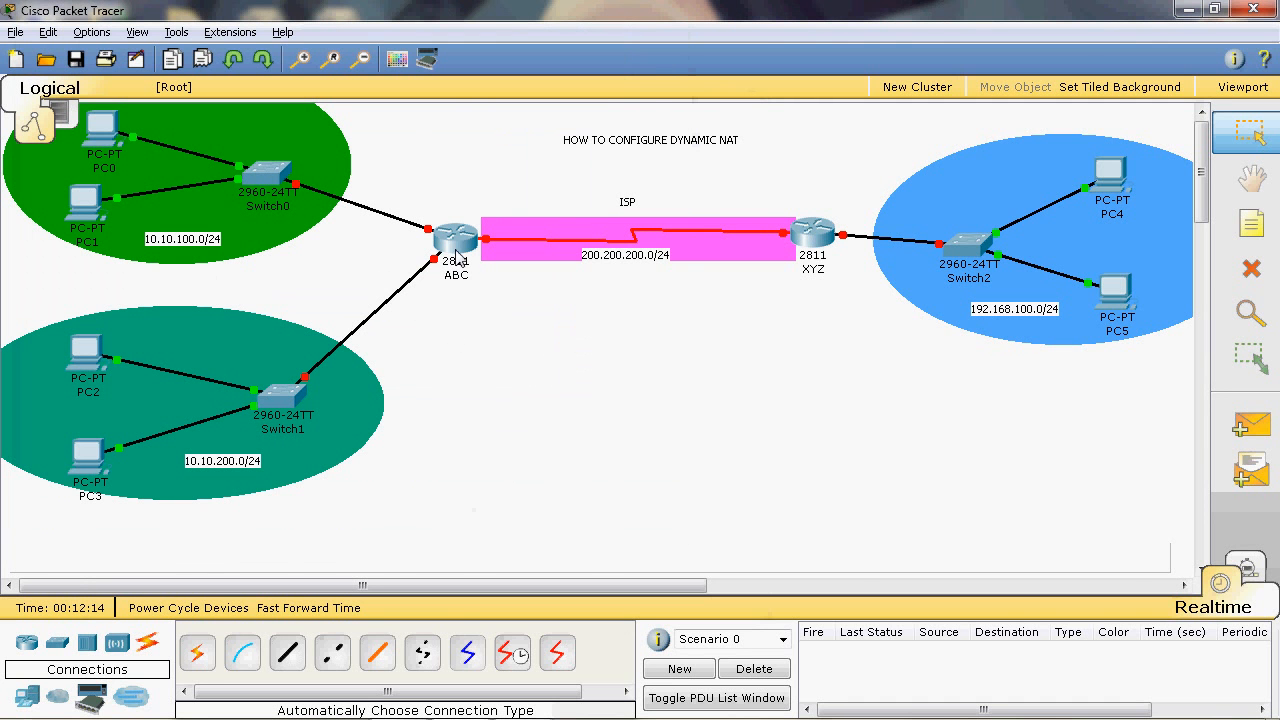
- Open router ABC's command line, decline the initial configuration dialog and enter global configuration mode with EN and conf t
{"action": "mouse_move", "coordinate": [293, 206]}
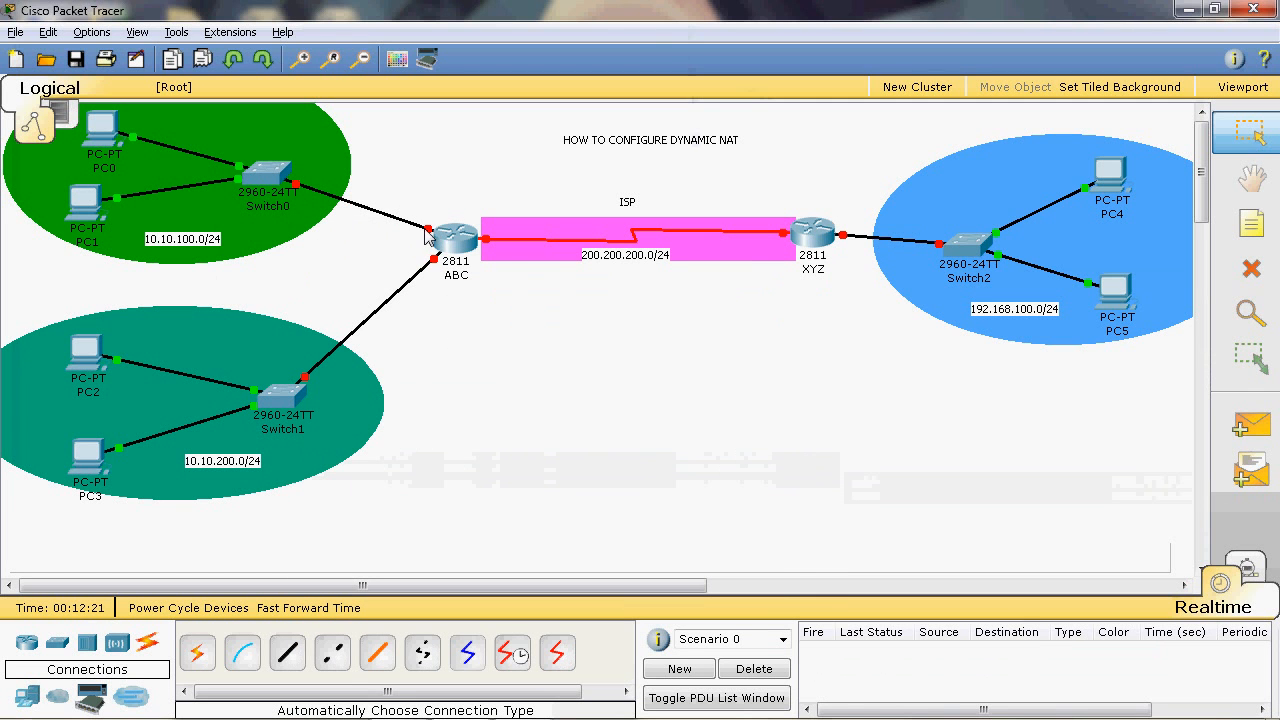
{"action": "left_click", "coordinate": [445, 238]}
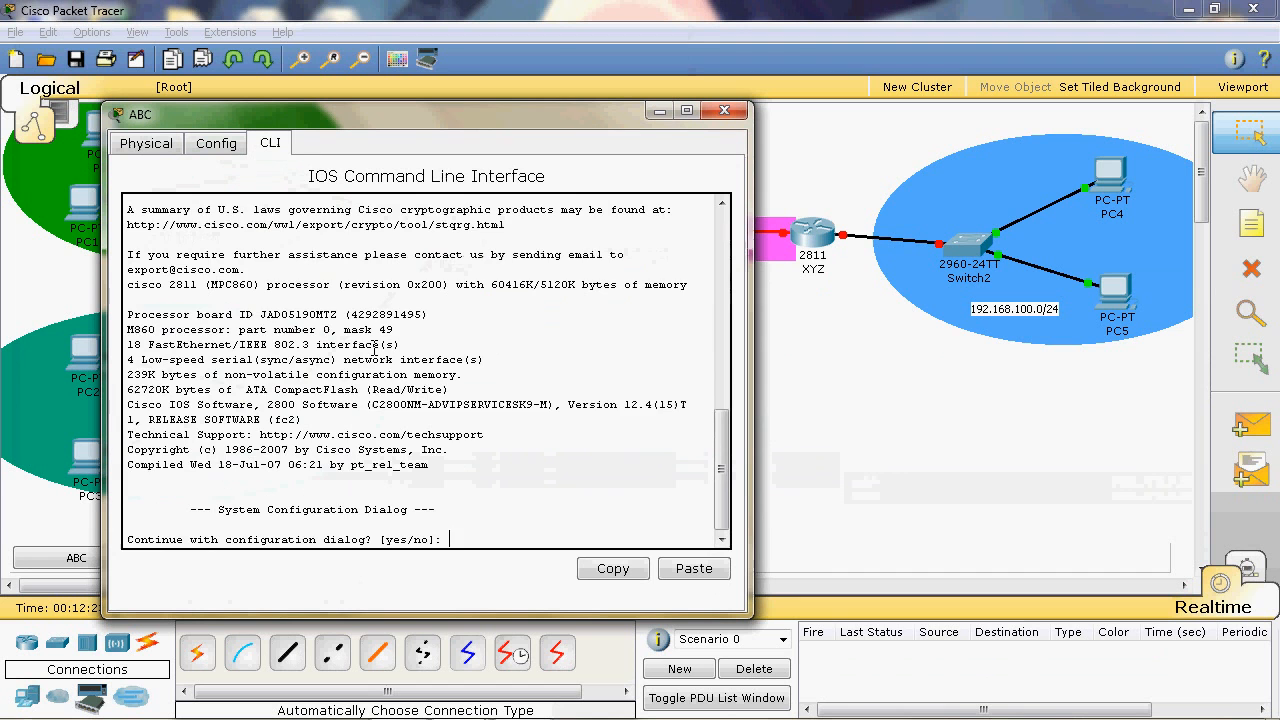
{"action": "type", "text": "NO"}
{"action": "key", "text": "Return"}
{"action": "key", "text": "Return"}
{"action": "type", "text": "EN"}
{"action": "key", "text": "Return"}
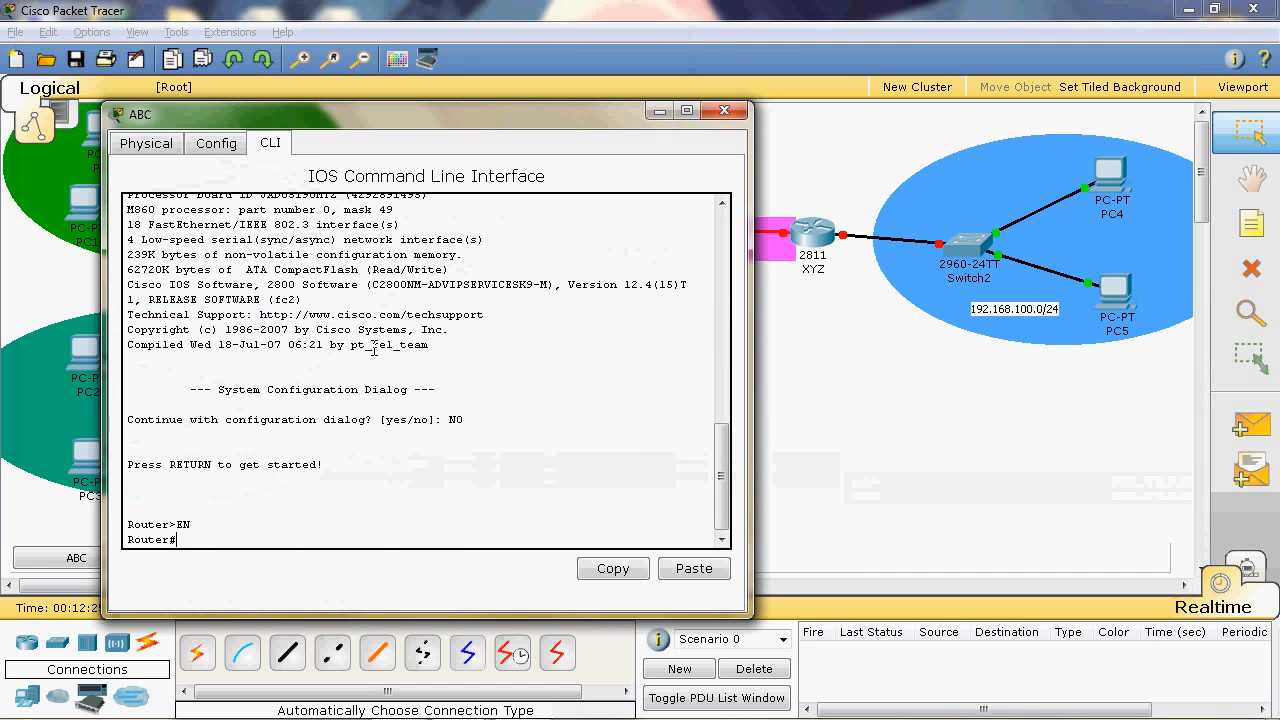
{"action": "type", "text": "conf t"}
{"action": "key", "text": "Return"}
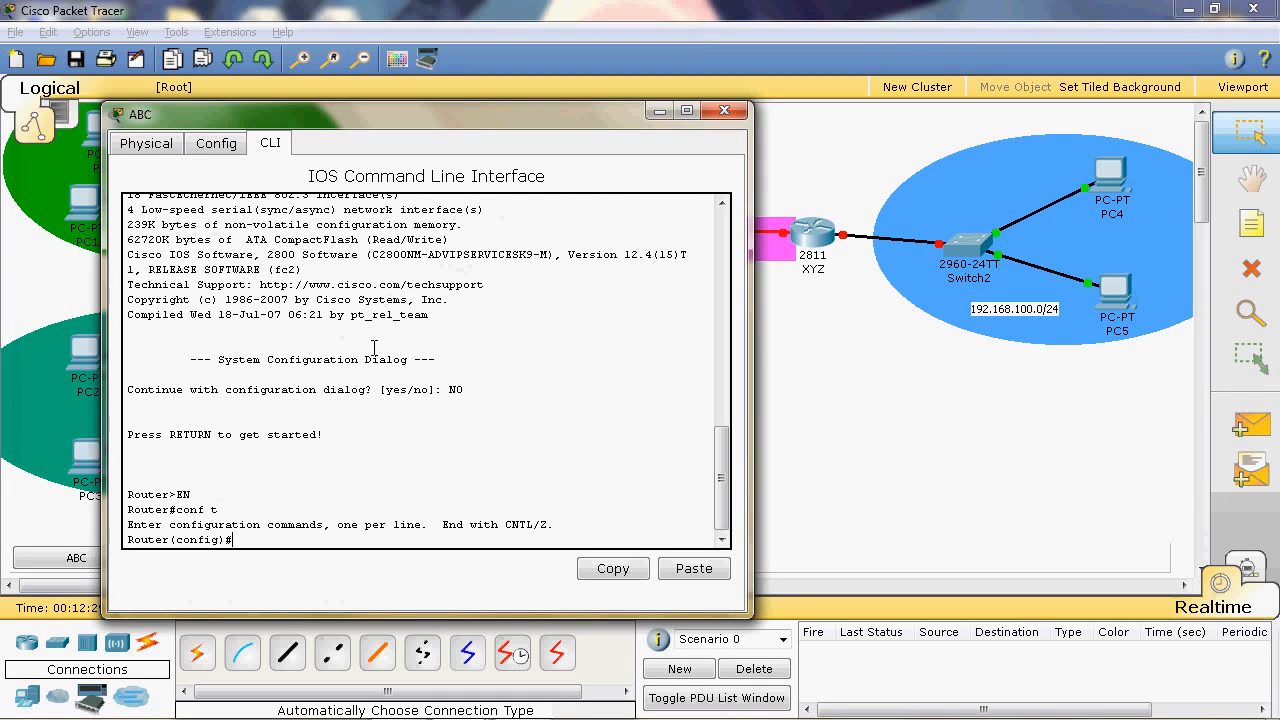
- Assign IP address 10.10.100.1 with mask 255.255.255.0 to interface fa0/0 on router ABC
{"action": "type", "text": "int fa0/0"}
{"action": "key", "text": "Return"}
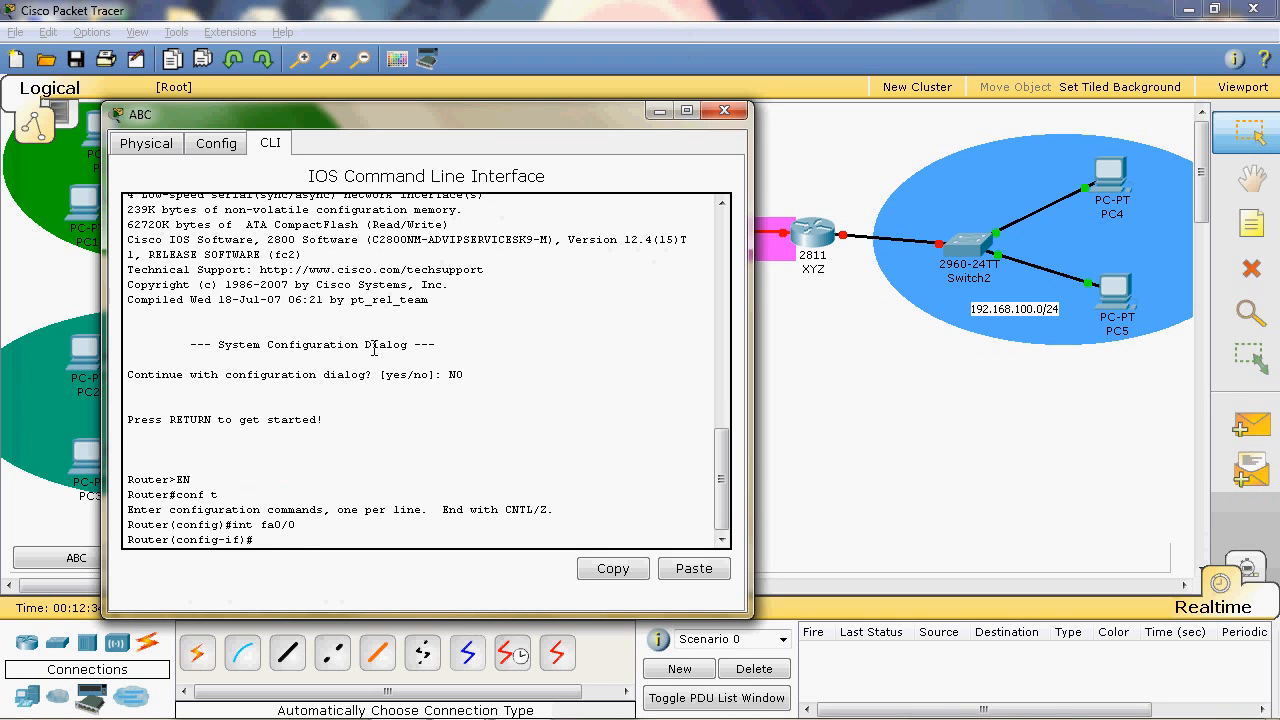
{"action": "type", "text": "ip add"}
{"action": "key", "text": "Tab"}
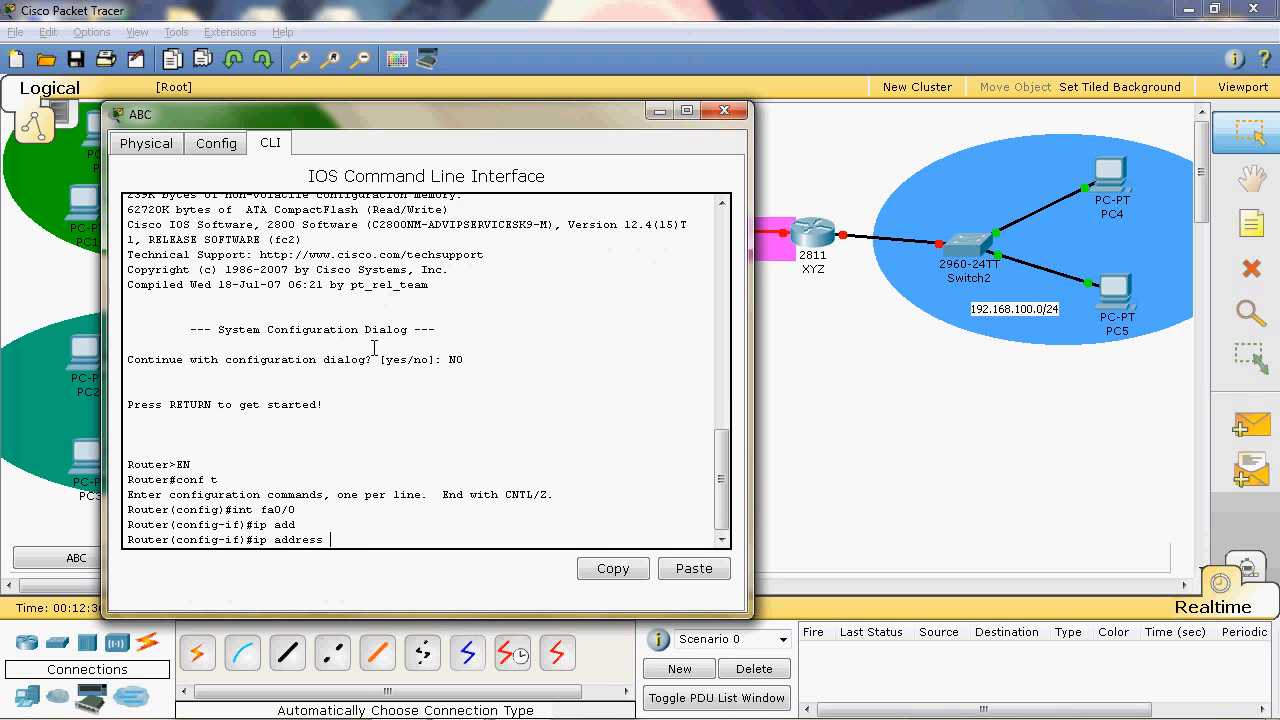
{"action": "type", "text": "10.10.100.1 255.255.255.0"}
{"action": "key", "text": "Return"}
- Enable interface fa0/0 with no shut, exit interface configuration and close router ABC's window
{"action": "type", "text": "n"}
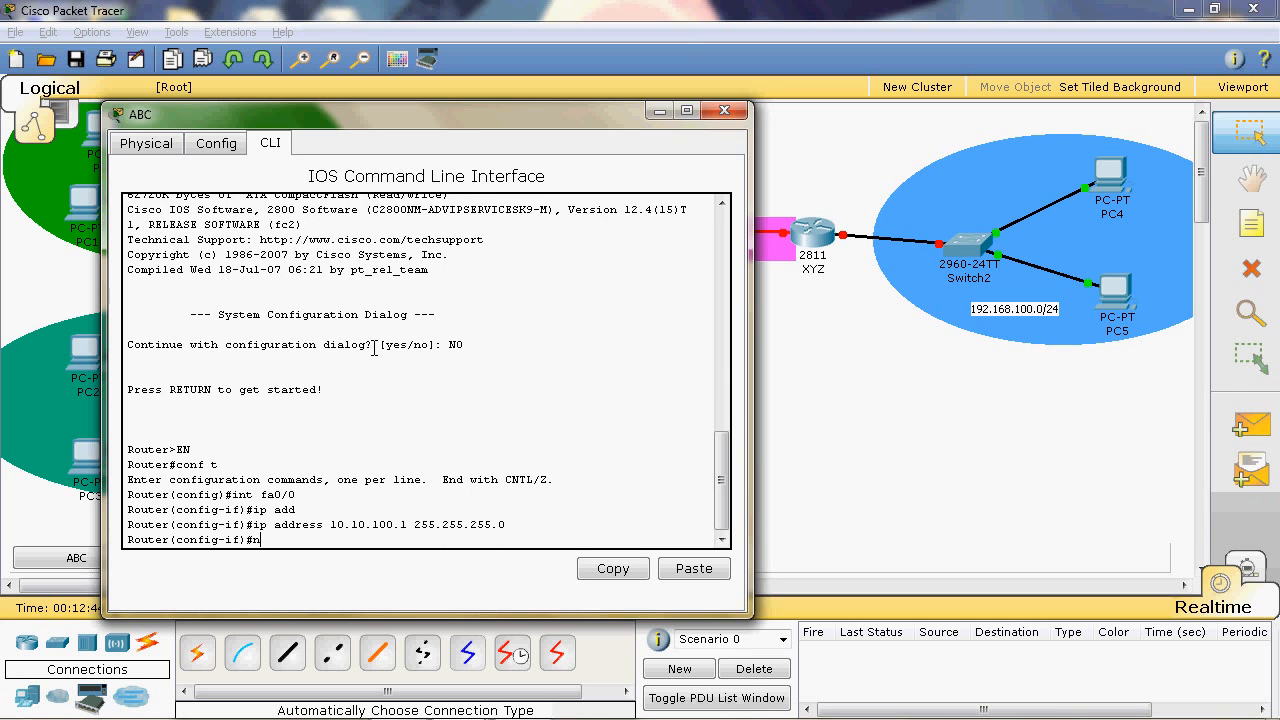
{"action": "type", "text": "o shut"}
{"action": "key", "text": "Return"}
{"action": "type", "text": "exit"}
{"action": "key", "text": "Return"}
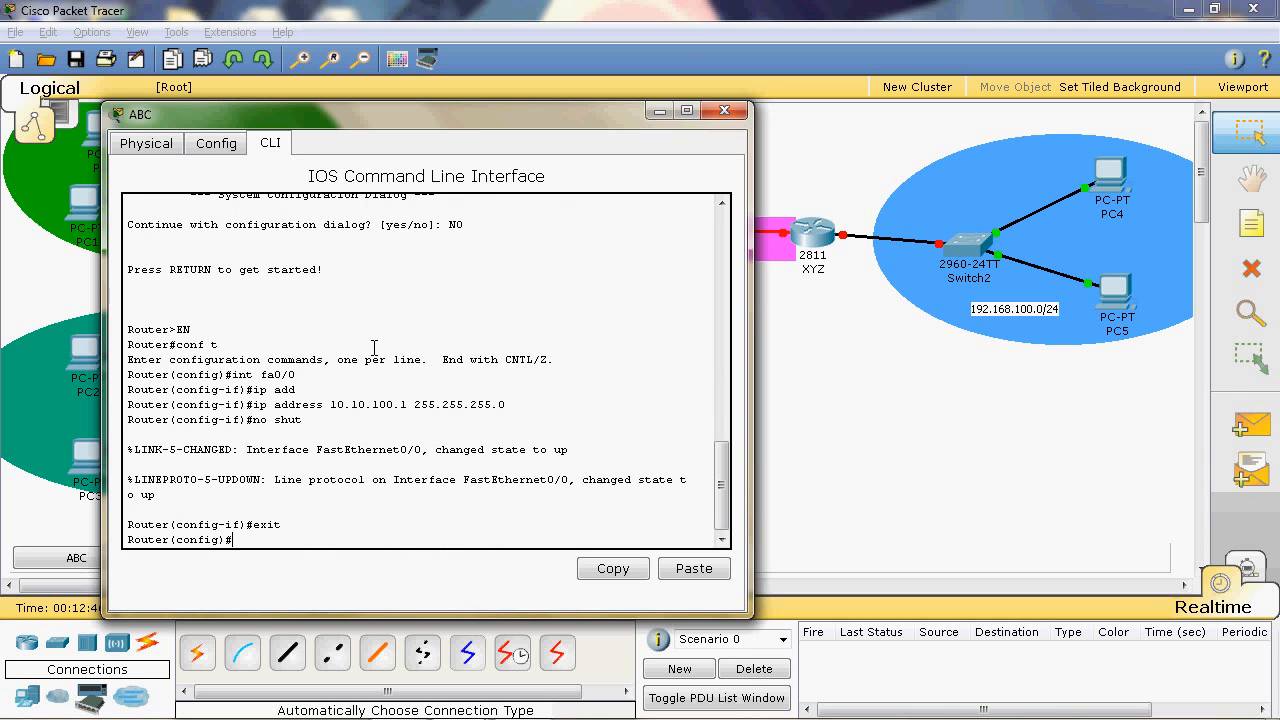
{"action": "left_click", "coordinate": [724, 110]}
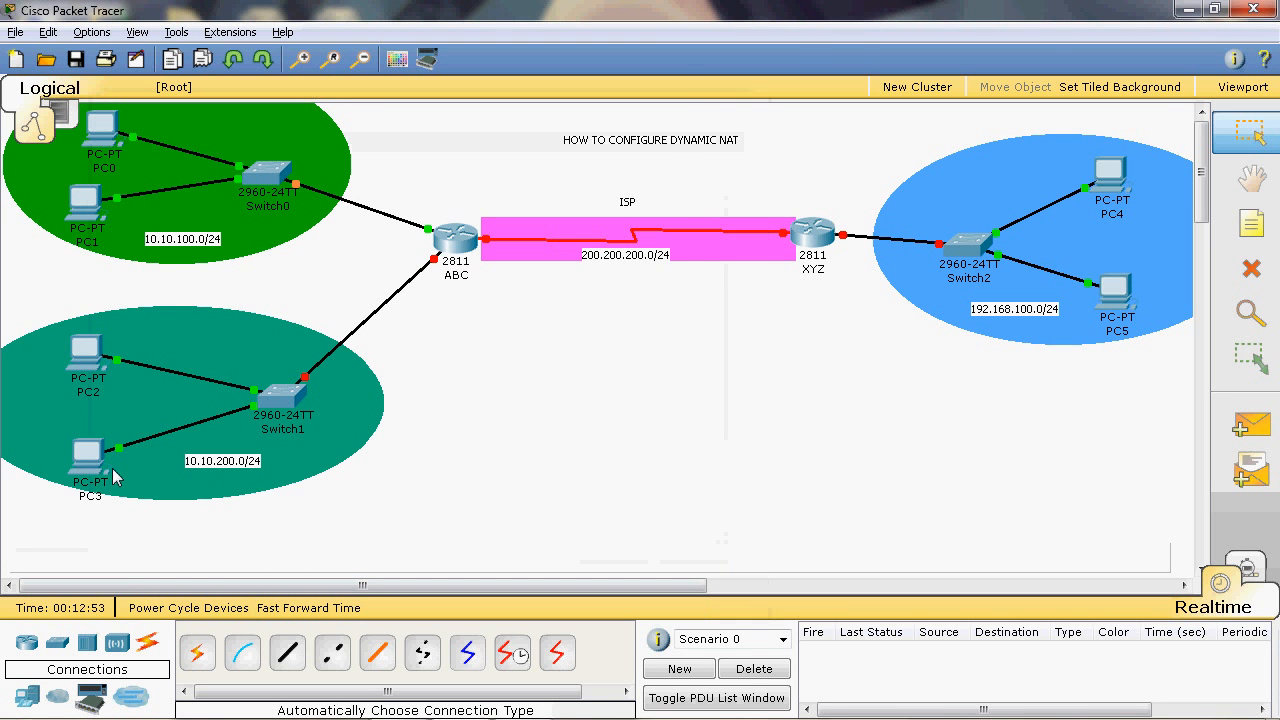
- Open the IP configuration of PC2 and set its static IP address to 10.10.200.2
{"action": "left_click", "coordinate": [84, 348]}
{"action": "left_click", "coordinate": [215, 70]}
{"action": "left_click", "coordinate": [114, 155]}
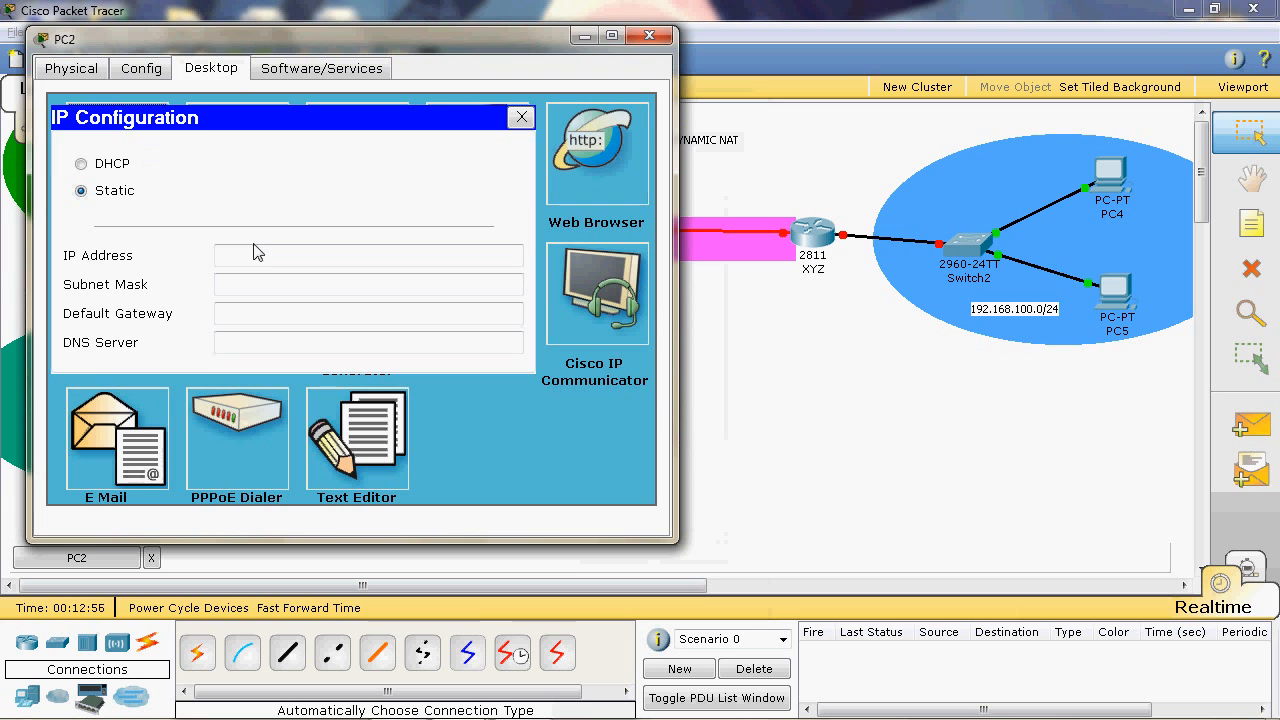
{"action": "left_click", "coordinate": [256, 251]}
{"action": "type", "text": "10."}
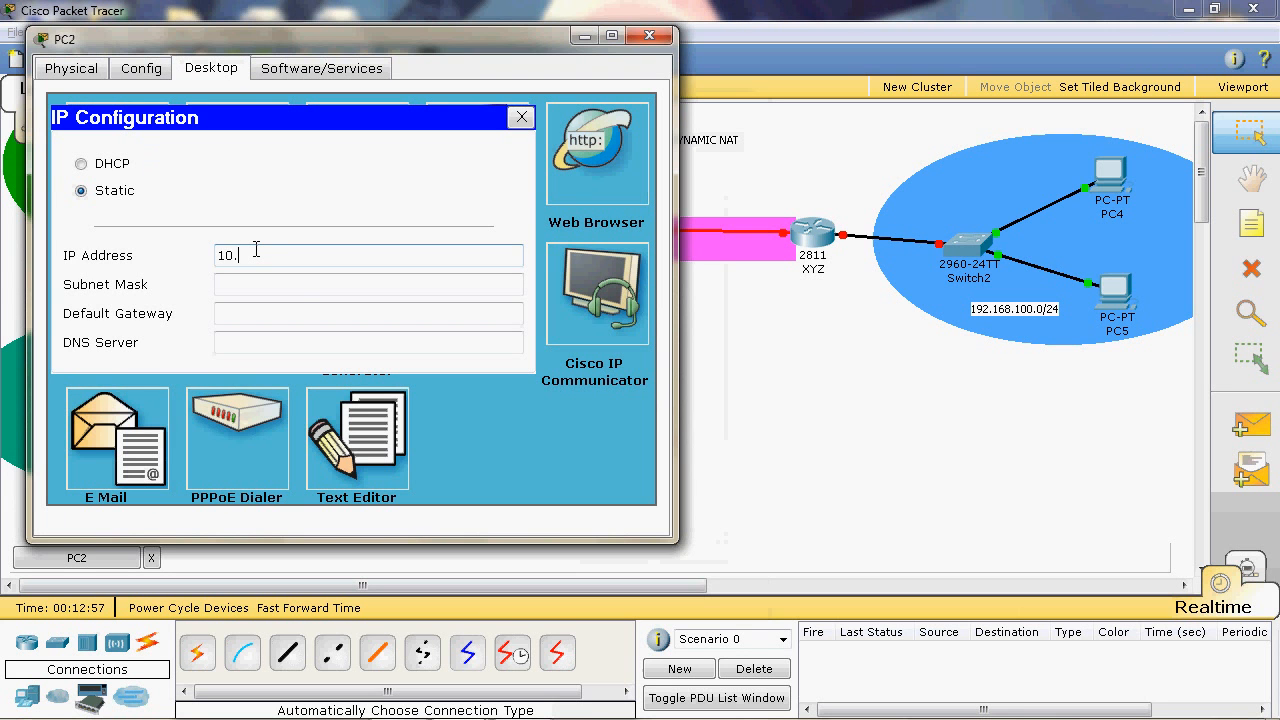
{"action": "type", "text": "10.200.2"}
- Set PC2's subnet mask to 255.255.255.0
{"action": "left_click", "coordinate": [304, 284]}
{"action": "key", "text": "BackSpace"}
{"action": "key", "text": "BackSpace"}
{"action": "key", "text": "BackSpace"}
{"action": "key", "text": "BackSpace"}
{"action": "key", "text": "BackSpace"}
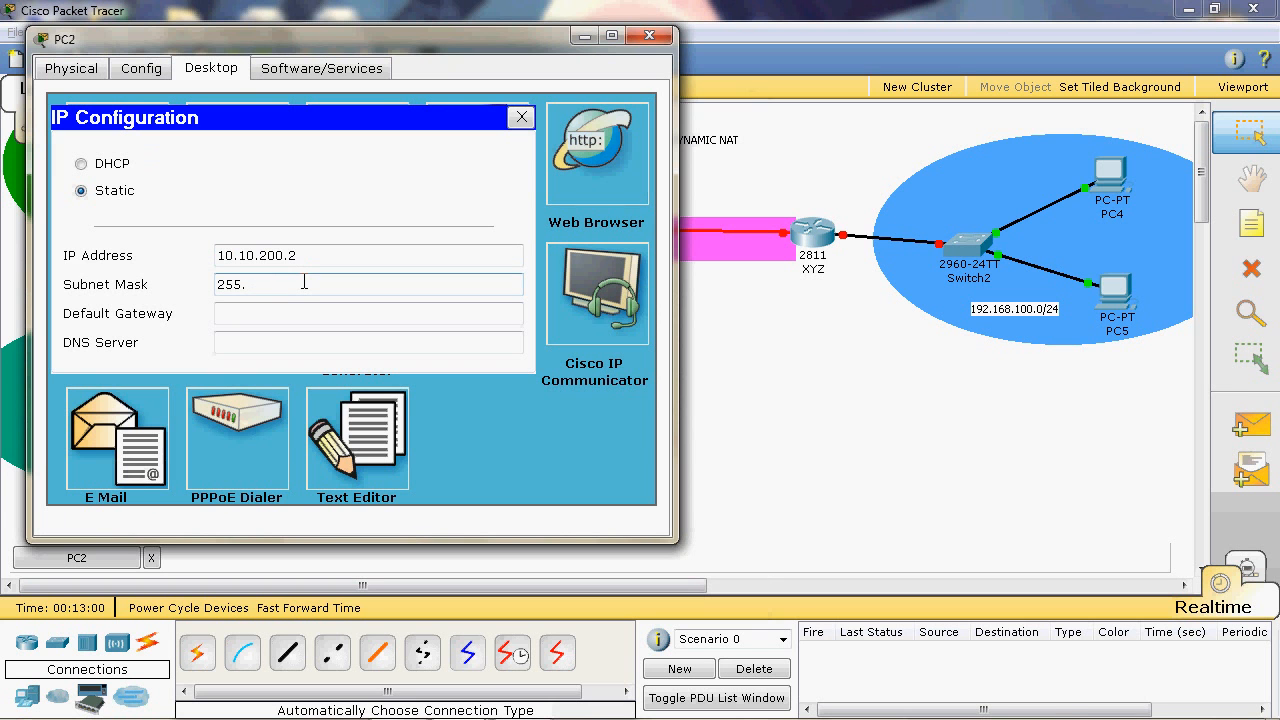
{"action": "type", "text": "255.255.0"}
- Set PC2's default gateway to 10.10.200.1 and close its configuration window
{"action": "left_click", "coordinate": [272, 312]}
{"action": "type", "text": "10.10."}
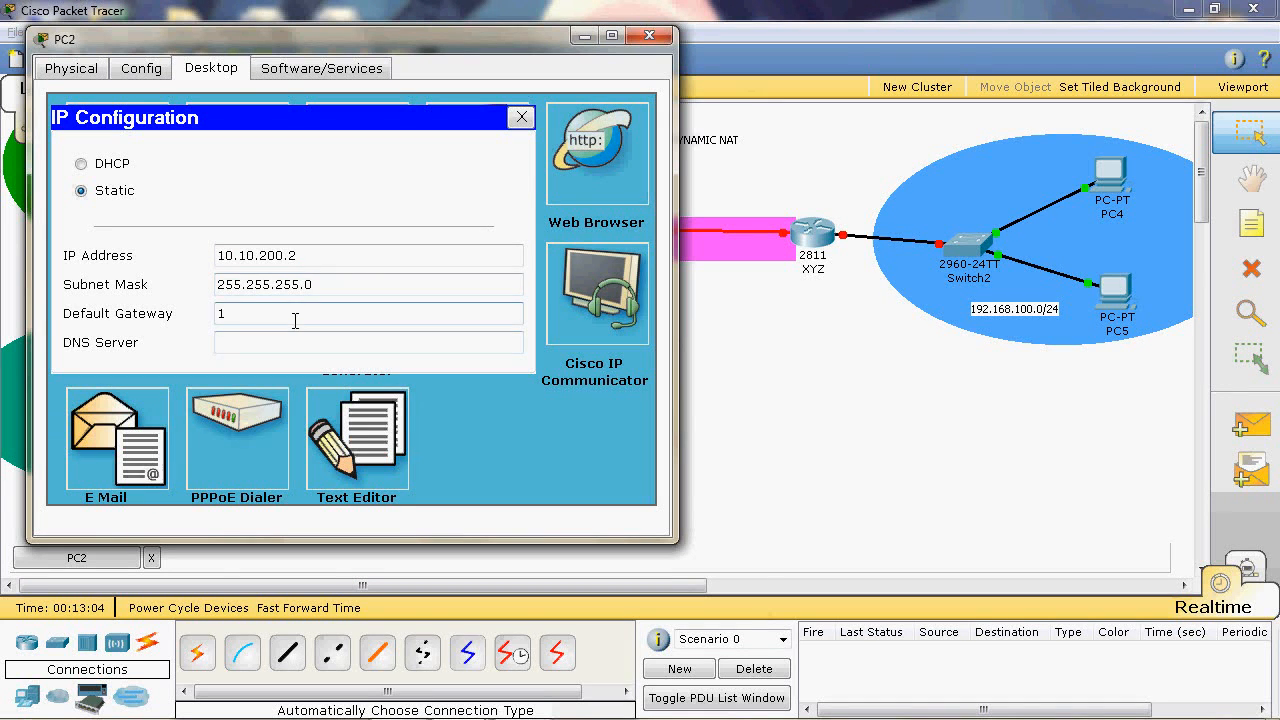
{"action": "type", "text": "200.1"}
{"action": "triple_click", "coordinate": [295, 321]}
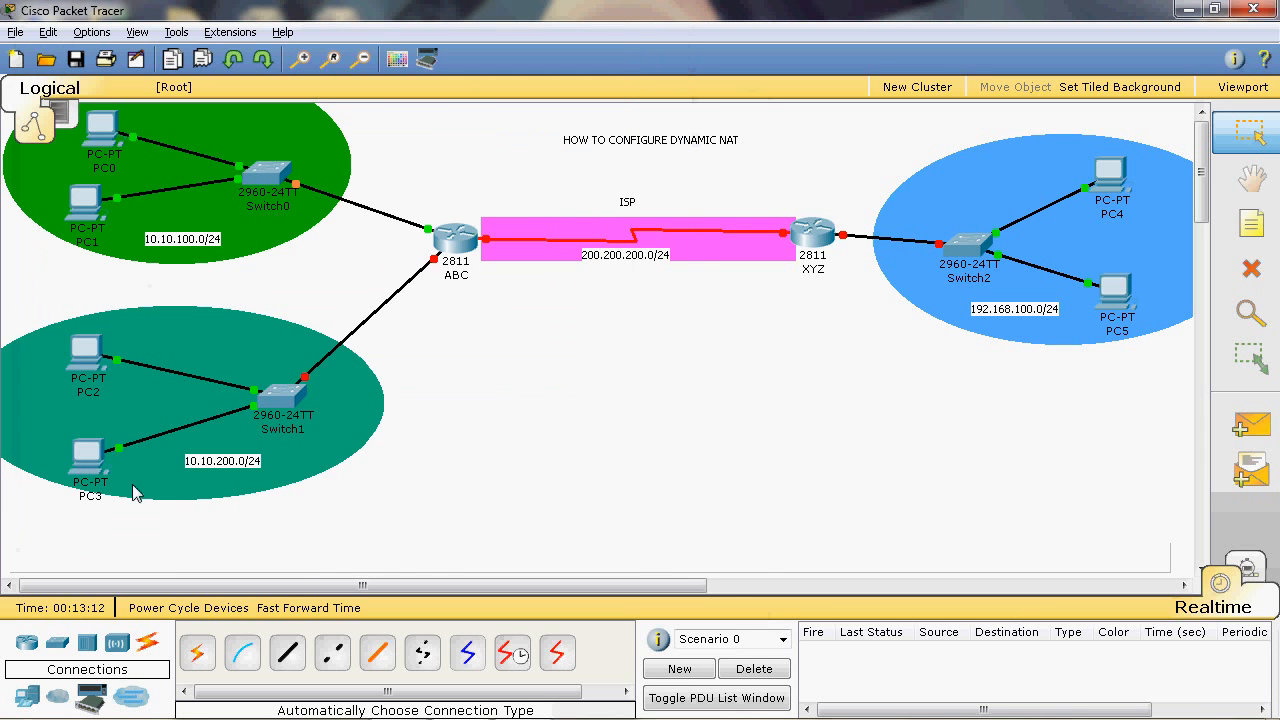
- Open the IP configuration of PC3 and set its static IP address to 10.10.200.3
{"action": "left_click", "coordinate": [86, 458]}
{"action": "left_click", "coordinate": [281, 147]}
{"action": "left_click", "coordinate": [168, 222]}
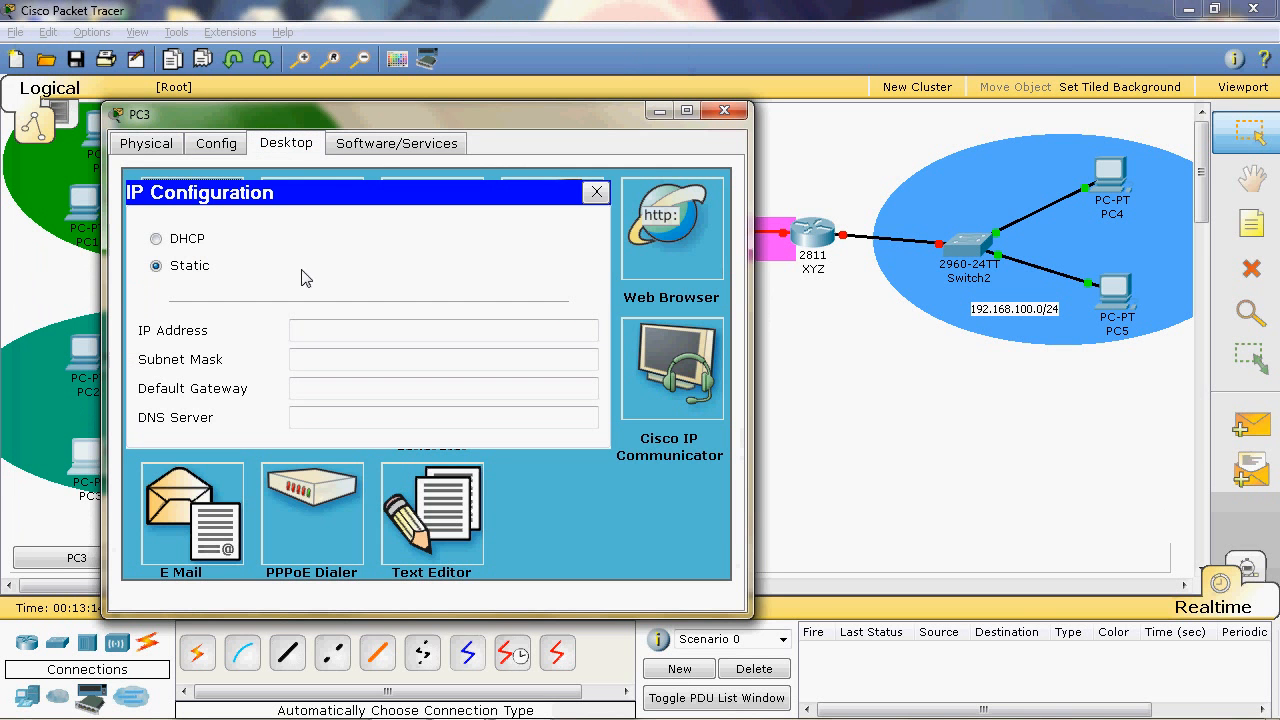
{"action": "type", "text": "10.10."}
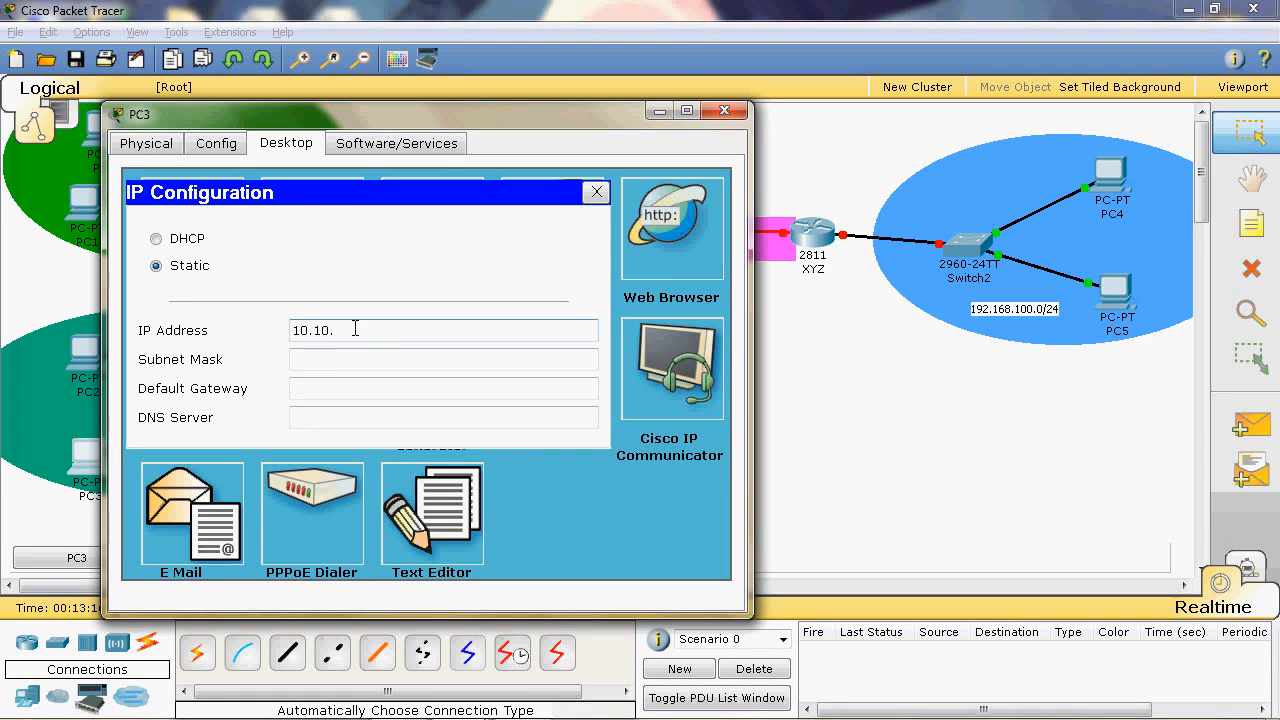
{"action": "type", "text": "200.3"}
- Set PC3's subnet mask to 255.255.255.0
{"action": "left_click", "coordinate": [380, 350]}
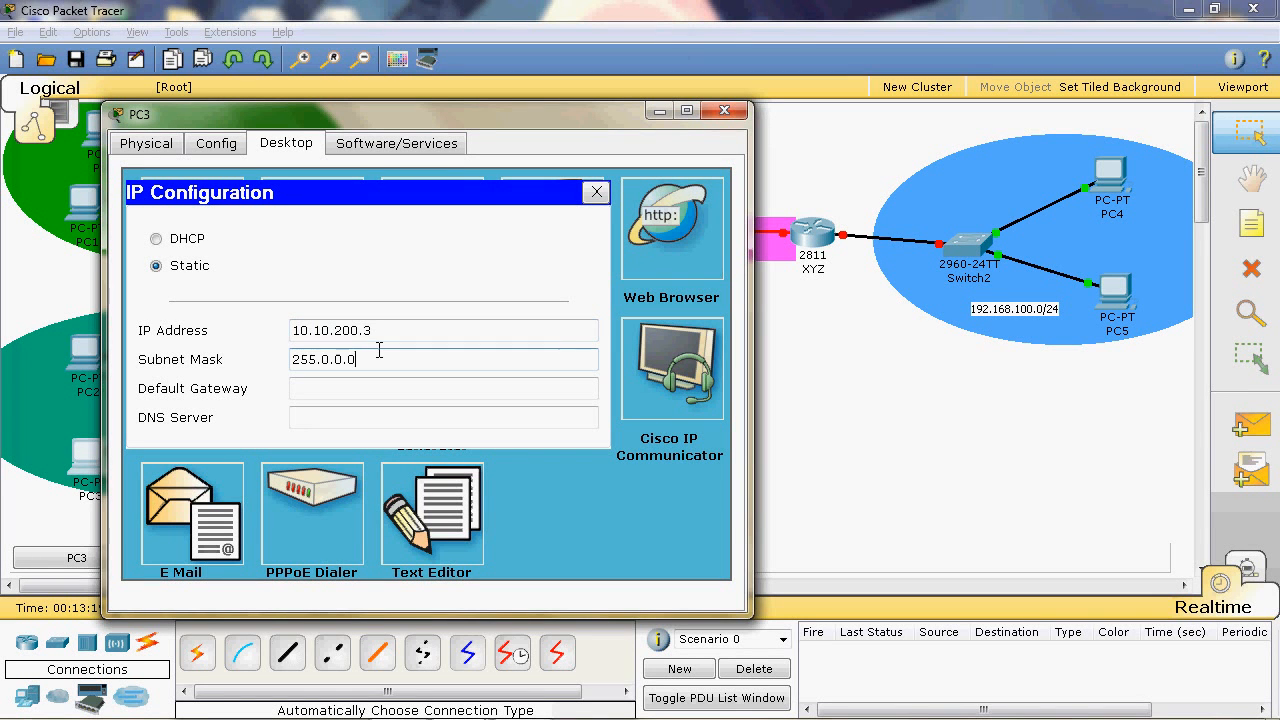
{"action": "key", "text": "BackSpace"}
{"action": "key", "text": "BackSpace"}
{"action": "key", "text": "BackSpace"}
{"action": "key", "text": "BackSpace"}
{"action": "type", "text": "255.255.0"}
- Set PC3's default gateway to 10.10.200.1 and close its configuration window
{"action": "left_click", "coordinate": [393, 389]}
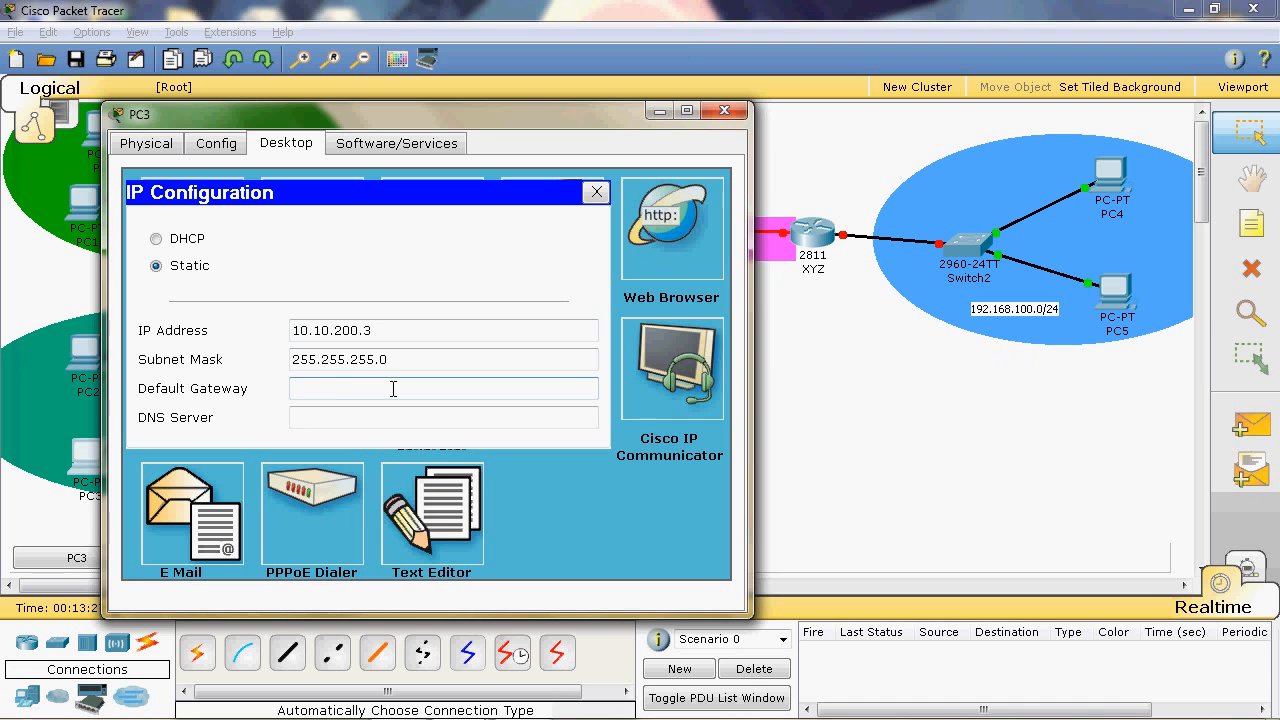
{"action": "type", "text": "10.10.200.1"}
{"action": "left_click", "coordinate": [737, 110]}
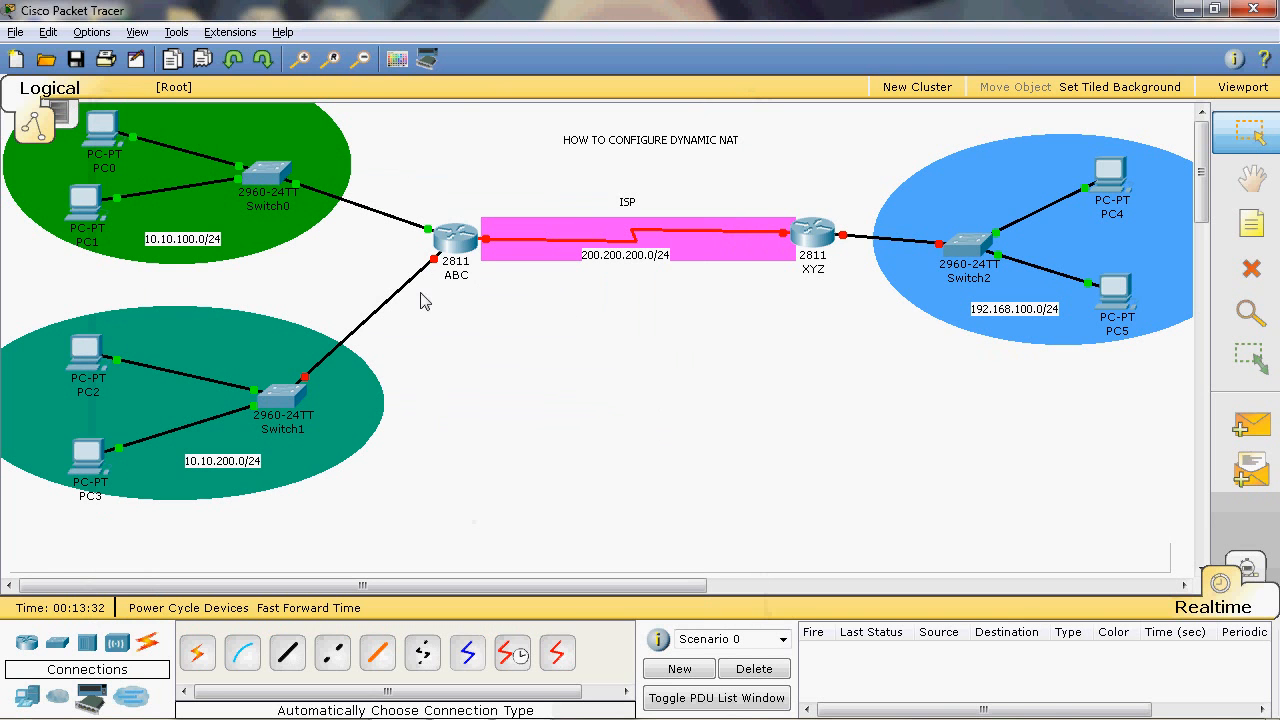
- Open router ABC's command line and enter configuration mode for interface fa0/1
{"action": "mouse_move", "coordinate": [435, 267]}
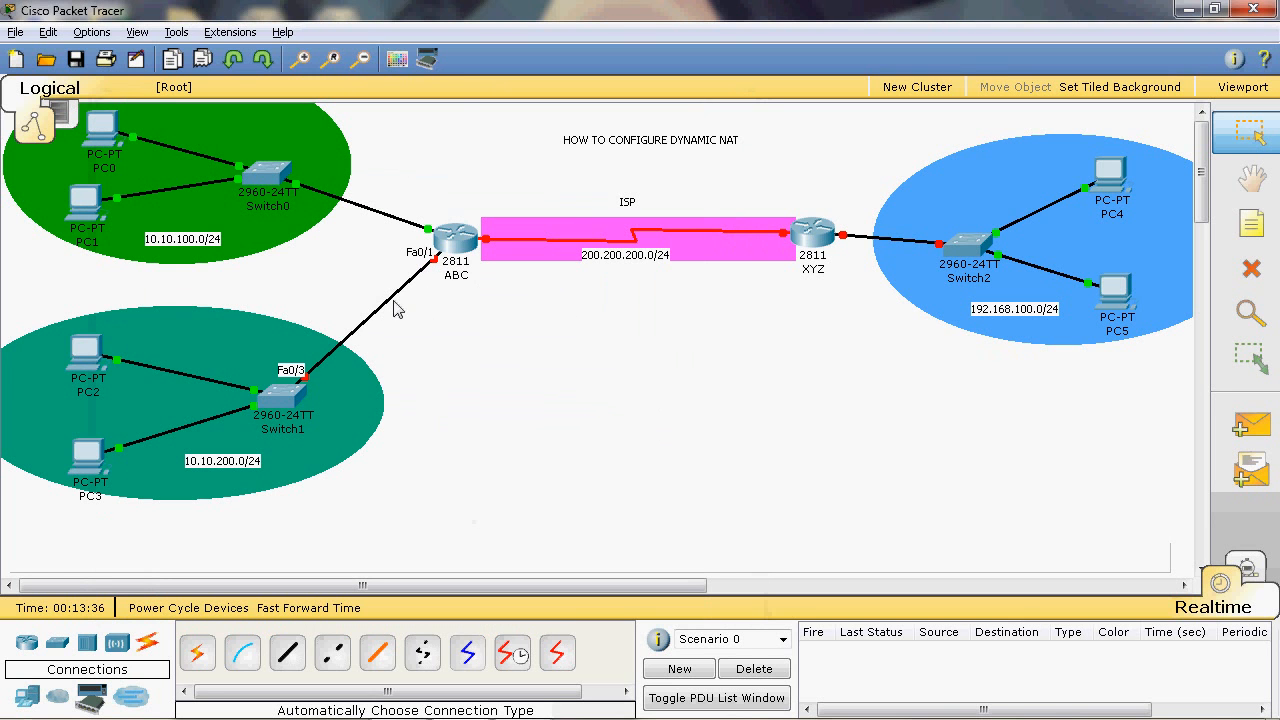
{"action": "left_click", "coordinate": [457, 249]}
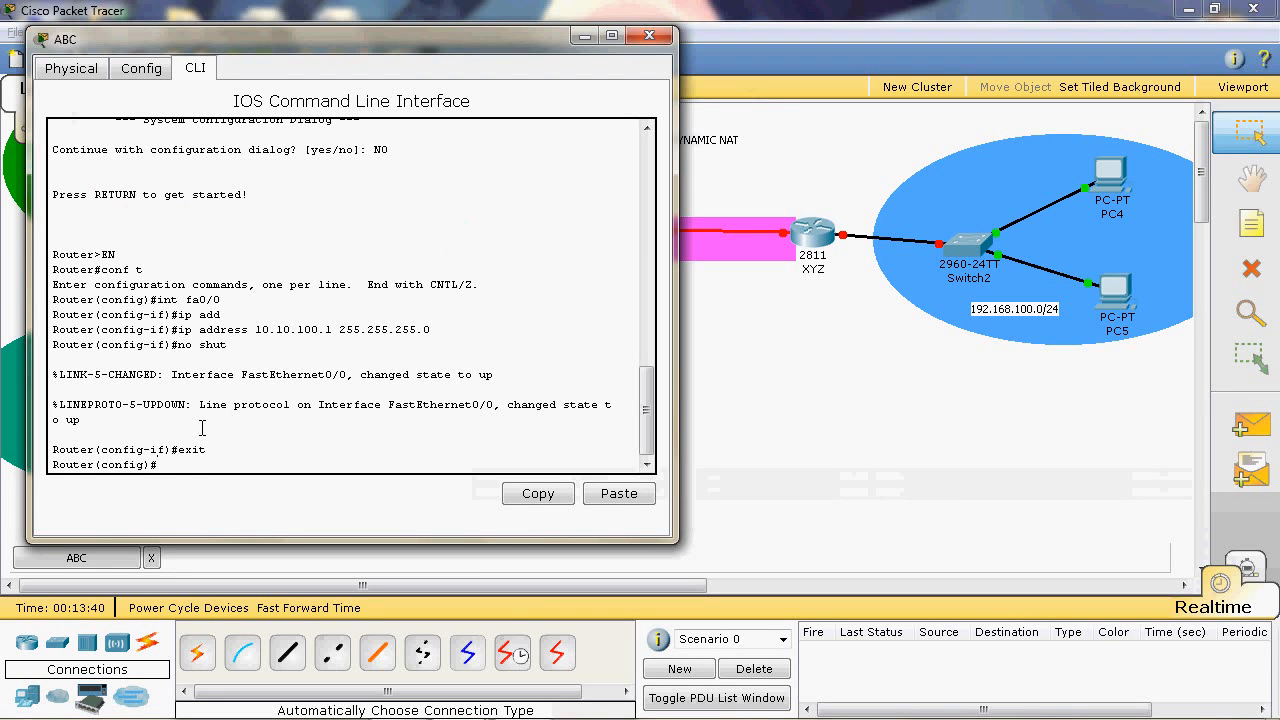
{"action": "type", "text": "int fa0/1"}
{"action": "key", "text": "Return"}
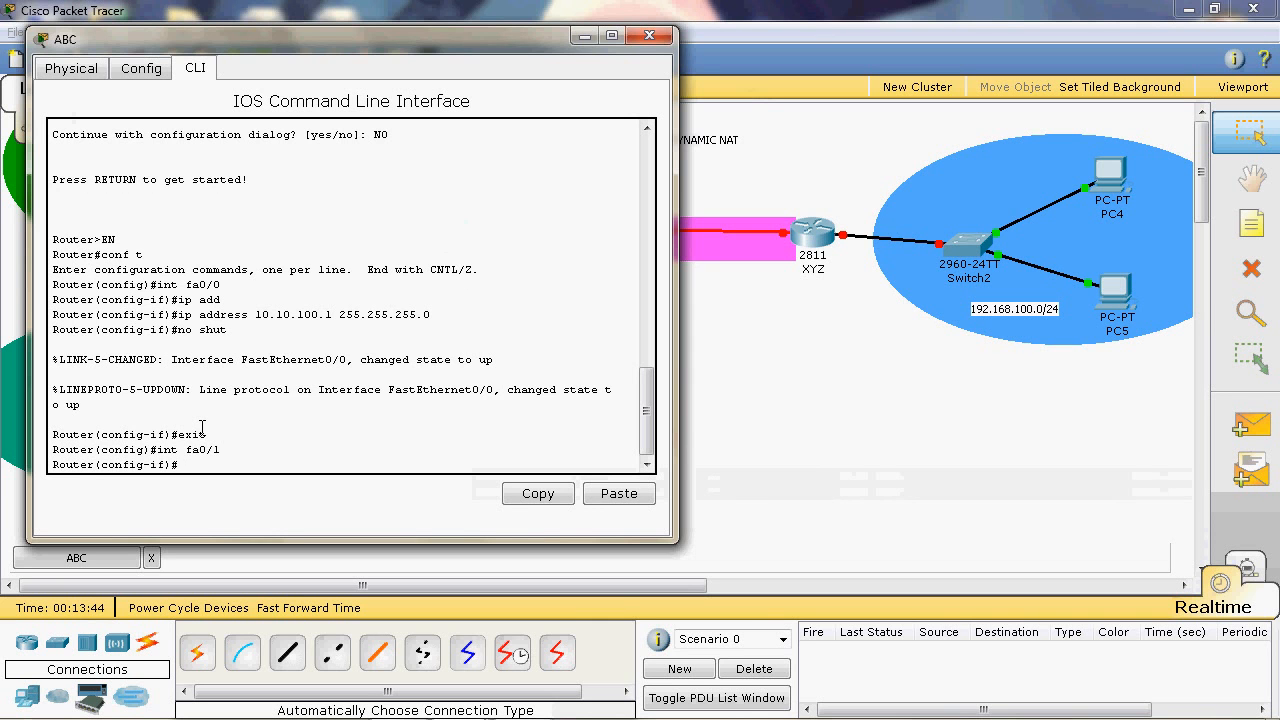
- Assign the IP address 10.10.200.1 with subnet mask 255.255.255.0 to ABC's fa0/1 interface
{"action": "type", "text": "ip ad"}
{"action": "key", "text": "Tab"}
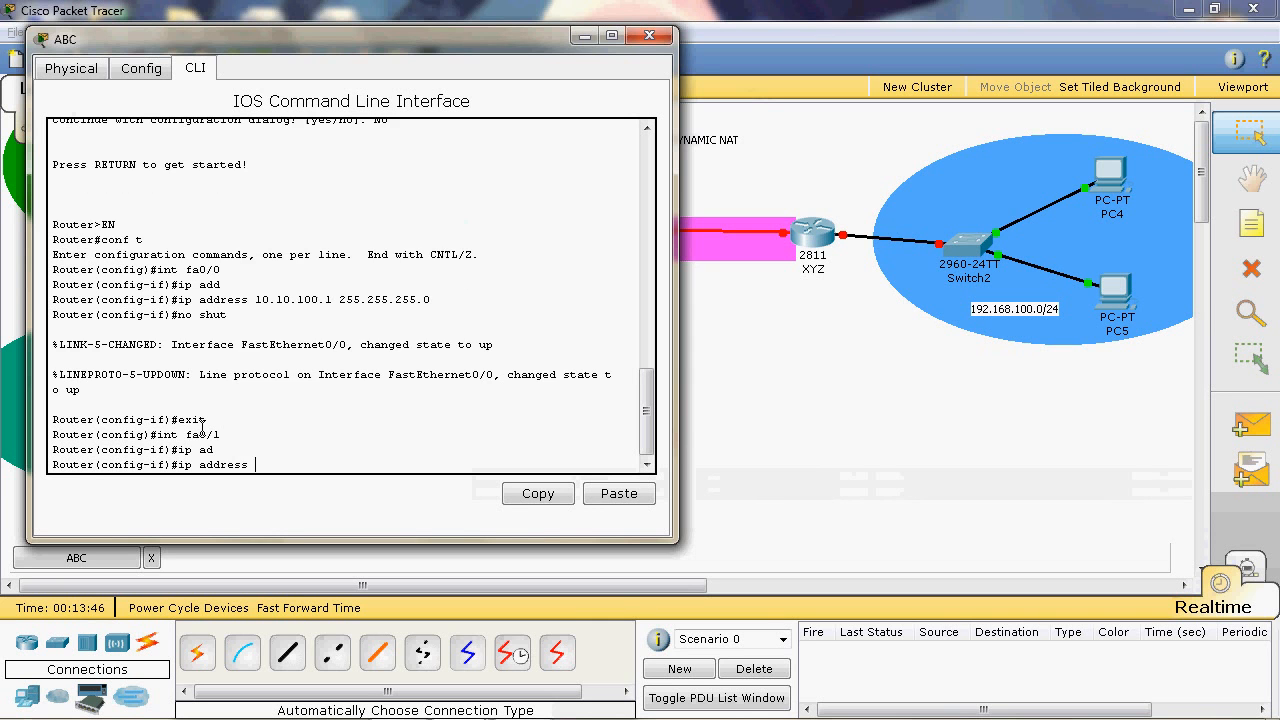
{"action": "type", "text": "10.10.200.1"}
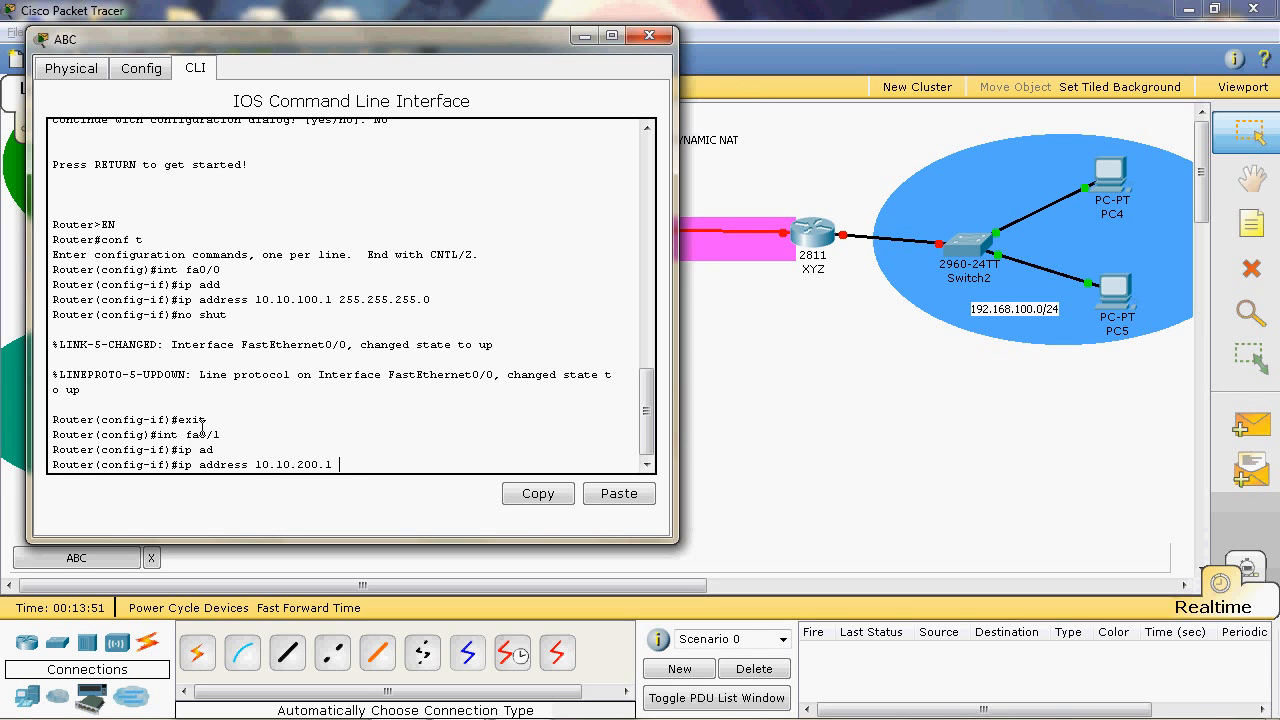
{"action": "type", "text": " 255.255.2550.0"}
{"action": "key", "text": "Return"}
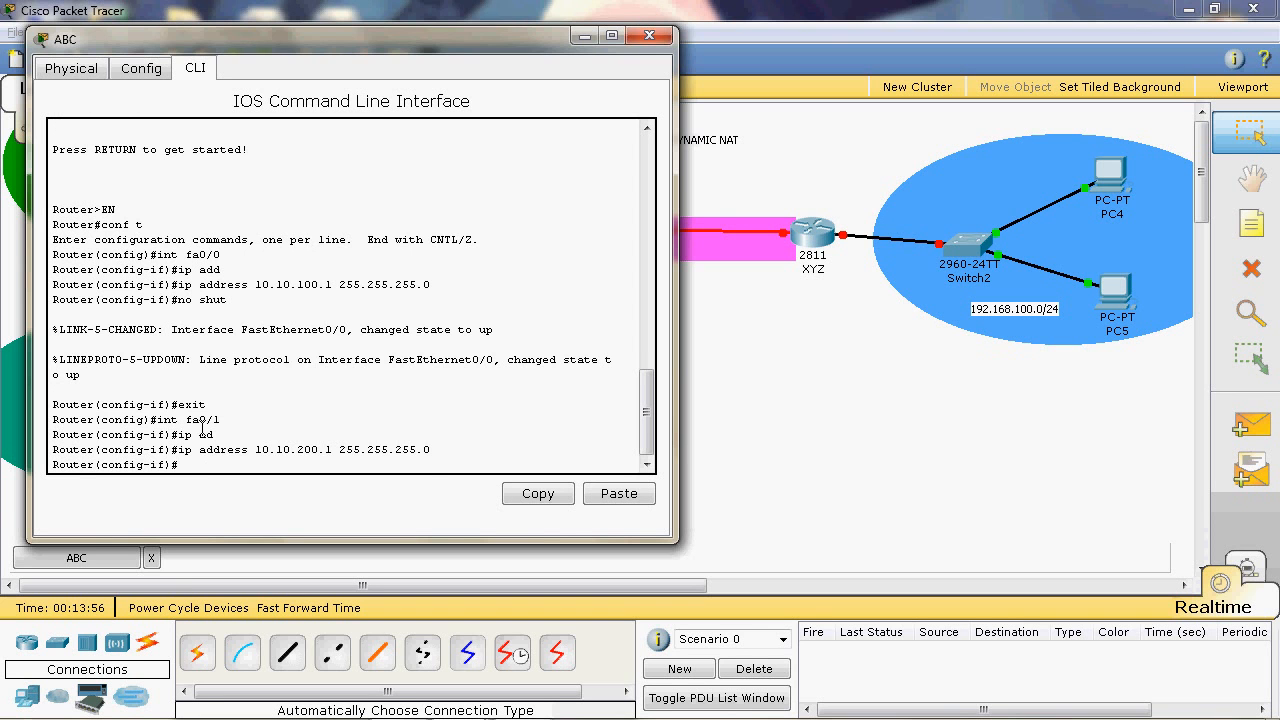
- Enable ABC's fa0/1 interface with no shut, exit interface configuration and close the router's window
{"action": "type", "text": "no shut"}
{"action": "key", "text": "Return"}
{"action": "type", "text": "er(config-if)#e"}
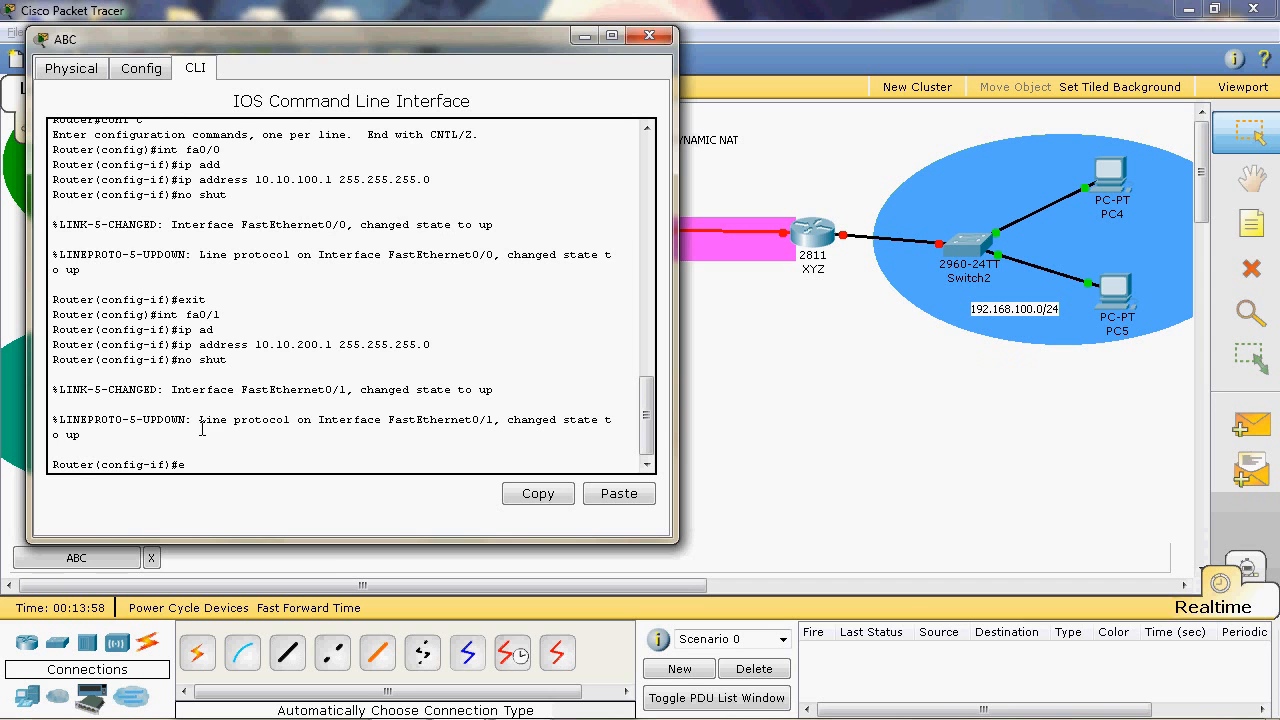
{"action": "type", "text": "xi"}
{"action": "key", "text": "Return"}
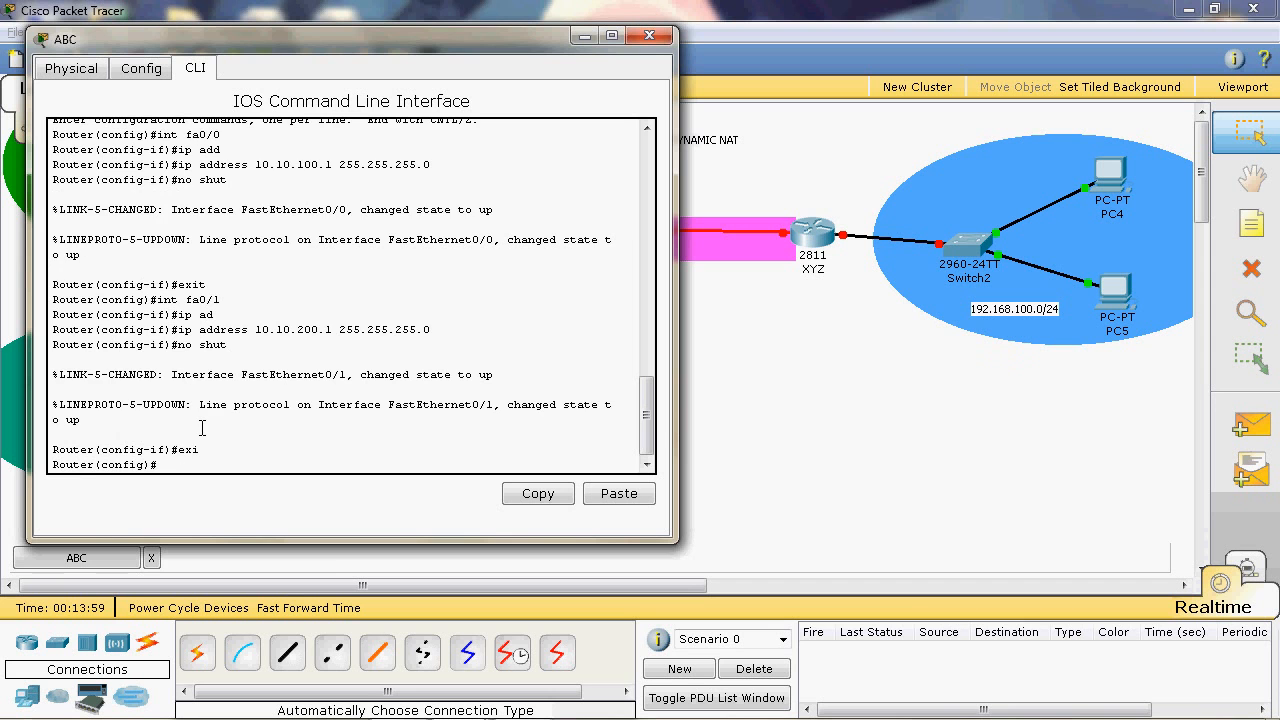
{"action": "left_click", "coordinate": [648, 38]}
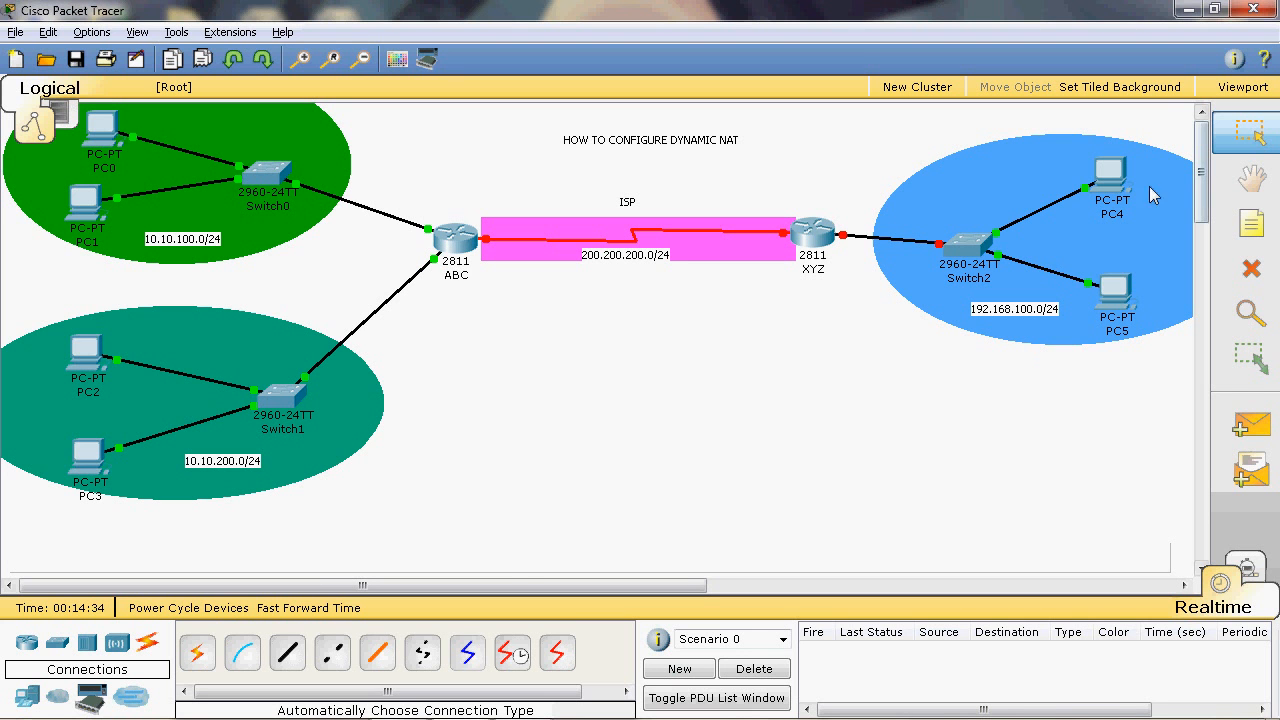
- Open the IP configuration of PC4 and set its static IP address to 192.168.100.2
{"action": "left_click", "coordinate": [1110, 177]}
{"action": "left_click", "coordinate": [287, 143]}
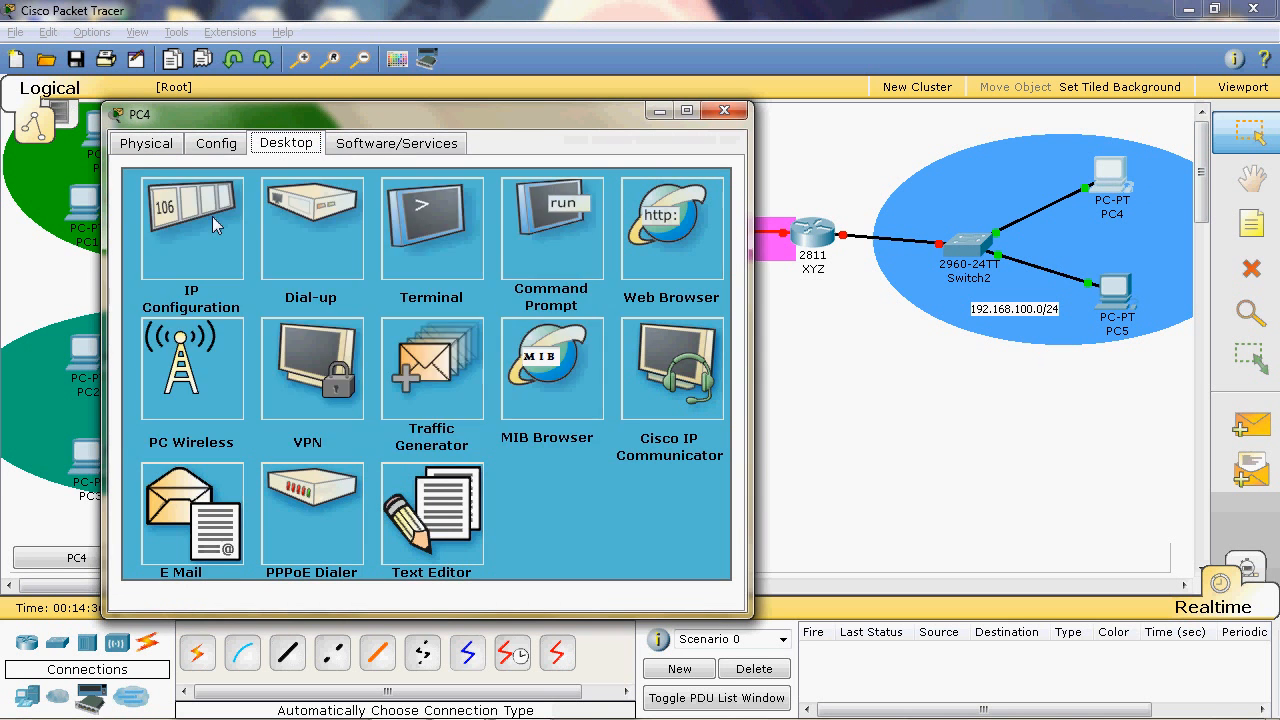
{"action": "left_click", "coordinate": [215, 225]}
{"action": "left_click", "coordinate": [311, 326]}
{"action": "type", "text": "1"}
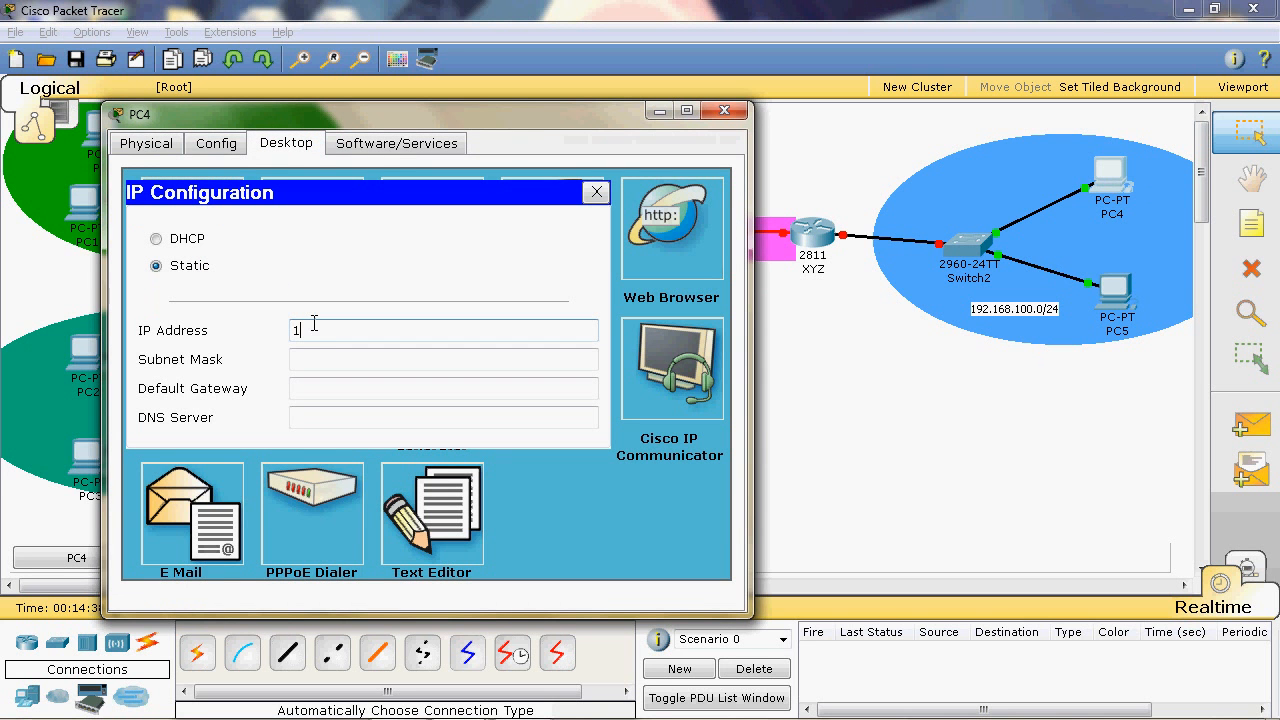
{"action": "type", "text": "92.168.100.2"}
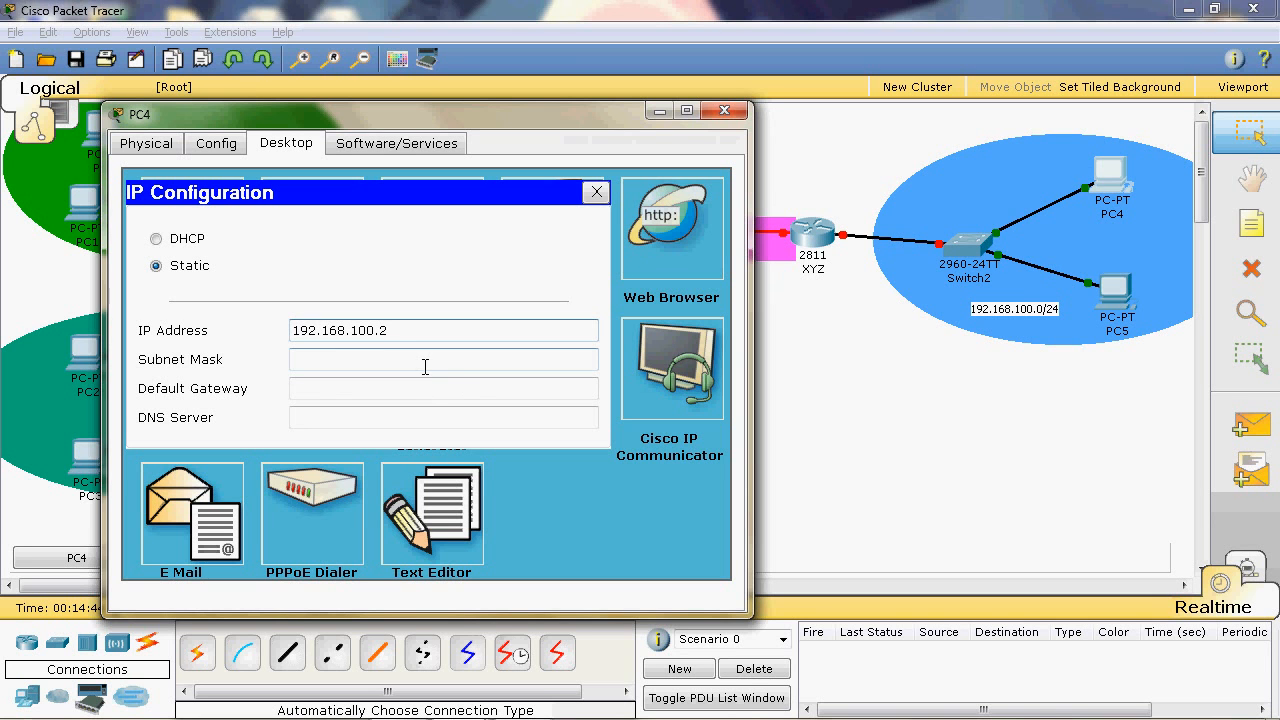
- Fill in PC4's subnet mask 255.255.255.0, set its default gateway to 192.168.100.1 and close its window
{"action": "left_click", "coordinate": [423, 362]}
{"action": "left_click", "coordinate": [422, 386]}
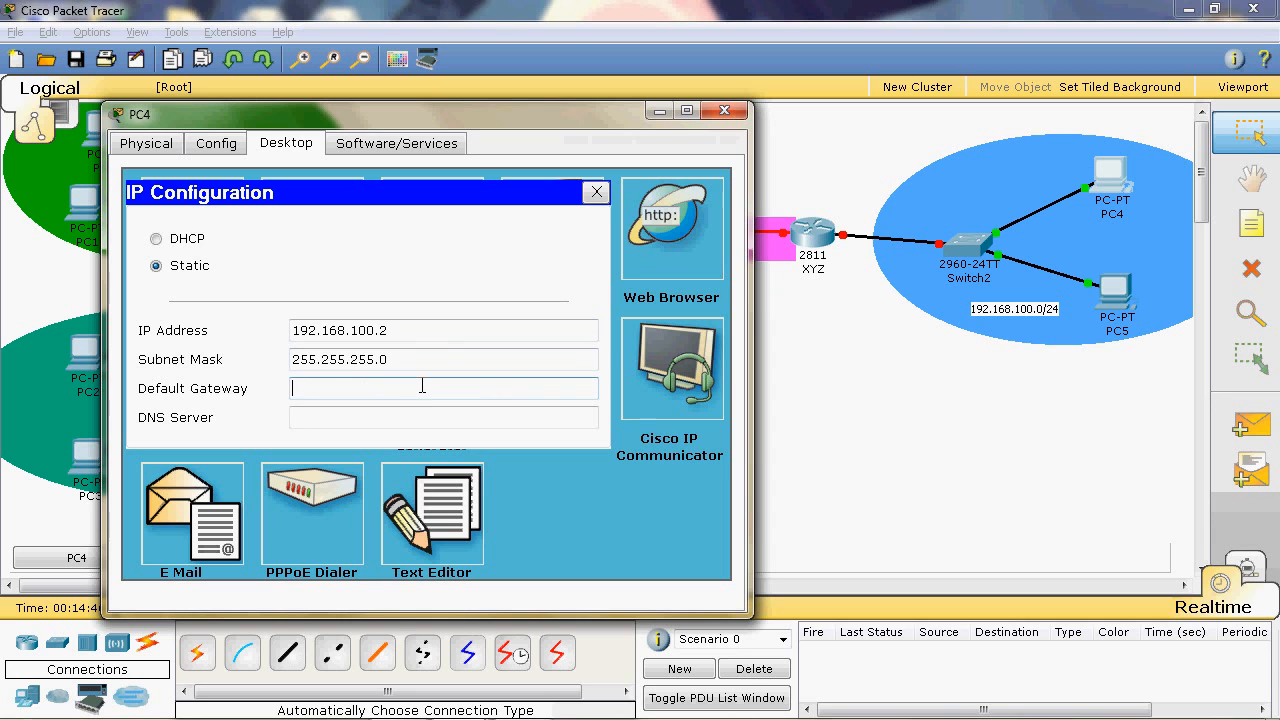
{"action": "type", "text": "192.168.100.1"}
{"action": "key", "text": "ctrl+a"}
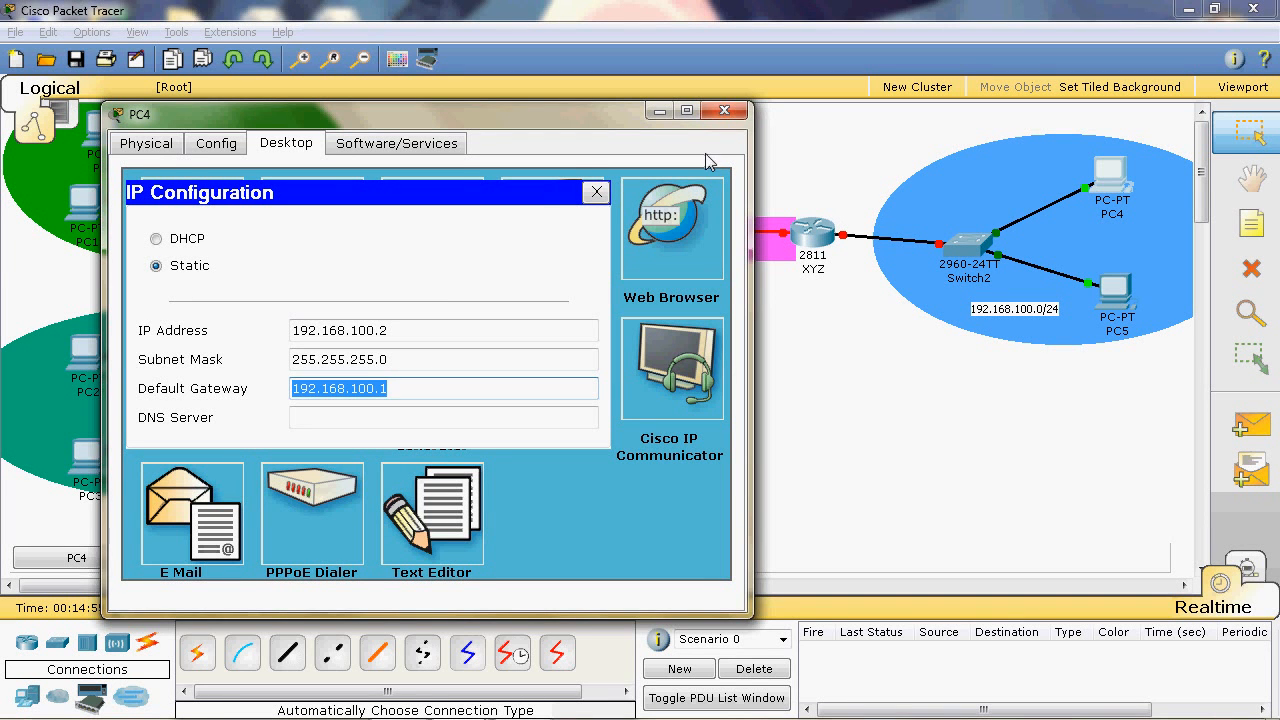
{"action": "left_click", "coordinate": [725, 112]}
- Open the IP configuration of PC5 and set its static IP address to 192.168.100.3
{"action": "left_click", "coordinate": [1128, 296]}
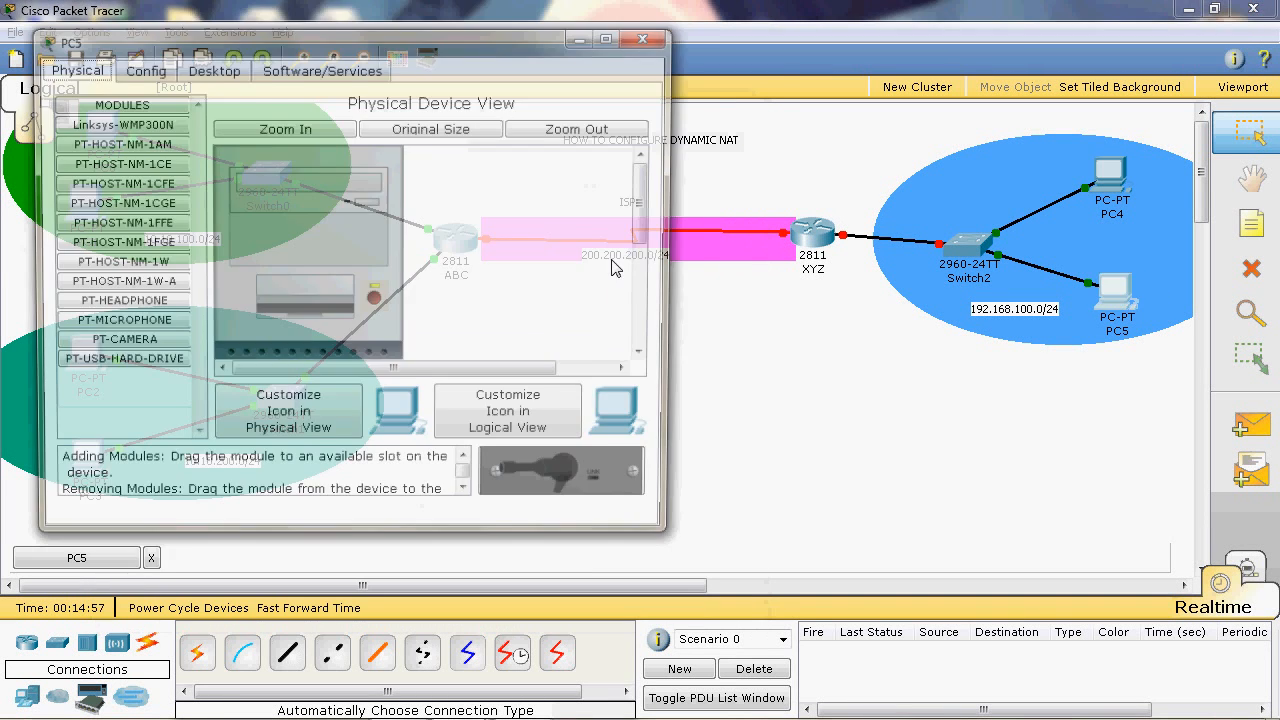
{"action": "left_click", "coordinate": [211, 68]}
{"action": "left_click", "coordinate": [140, 149]}
{"action": "left_click", "coordinate": [320, 255]}
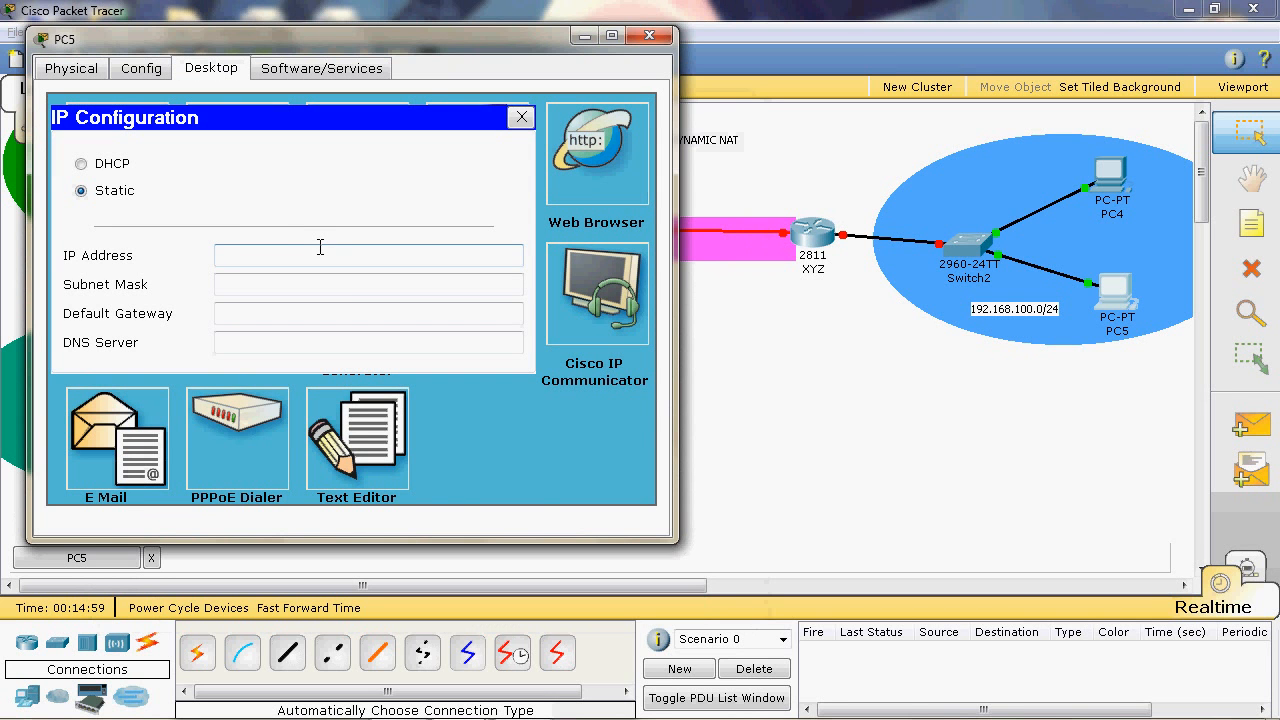
{"action": "type", "text": "192.168.100.3"}
- Fill in PC5's subnet mask 255.255.255.0, set its default gateway to 192.168.100.1 and close its window
{"action": "left_click", "coordinate": [351, 286]}
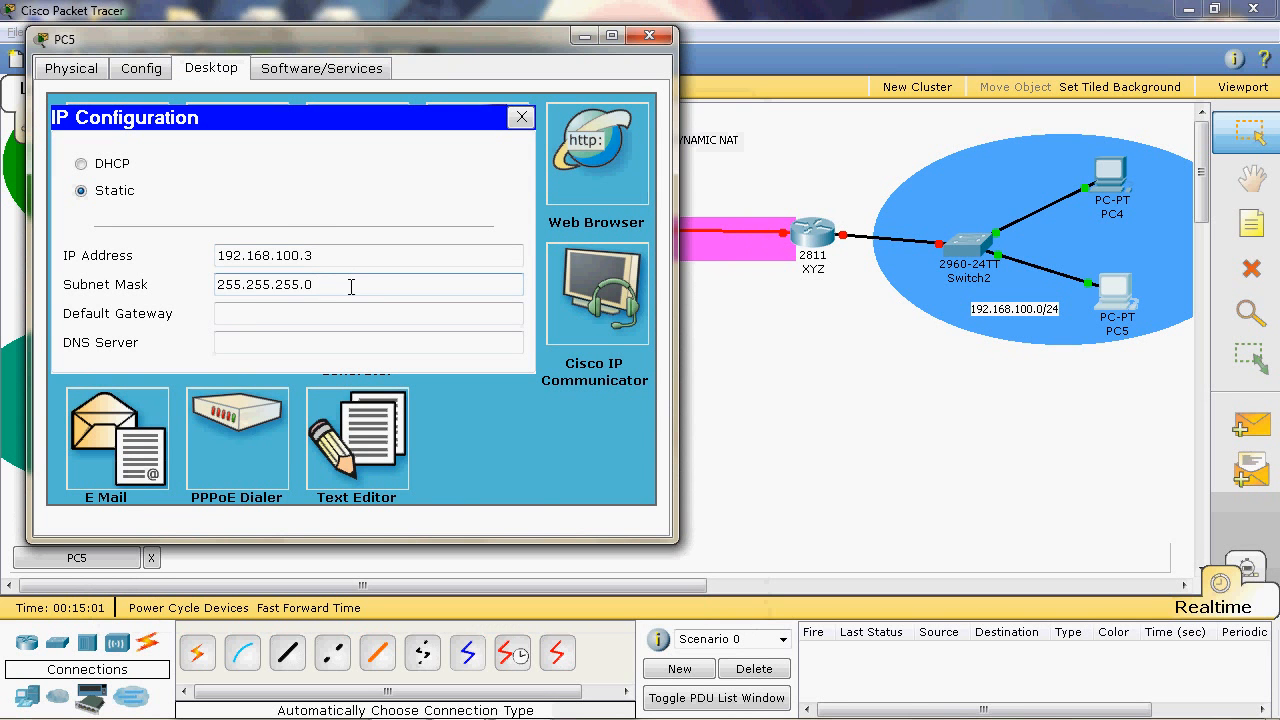
{"action": "left_click", "coordinate": [281, 309]}
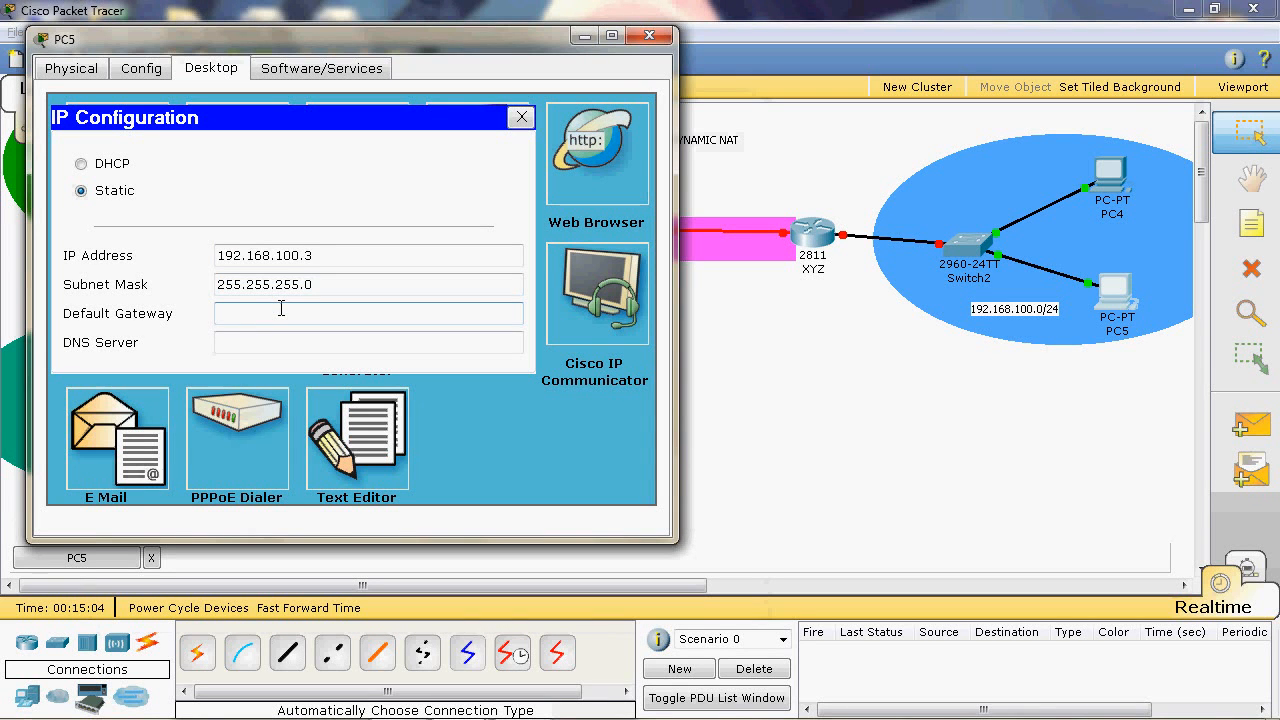
{"action": "type", "text": "192.168.100.1"}
{"action": "left_click", "coordinate": [649, 35]}
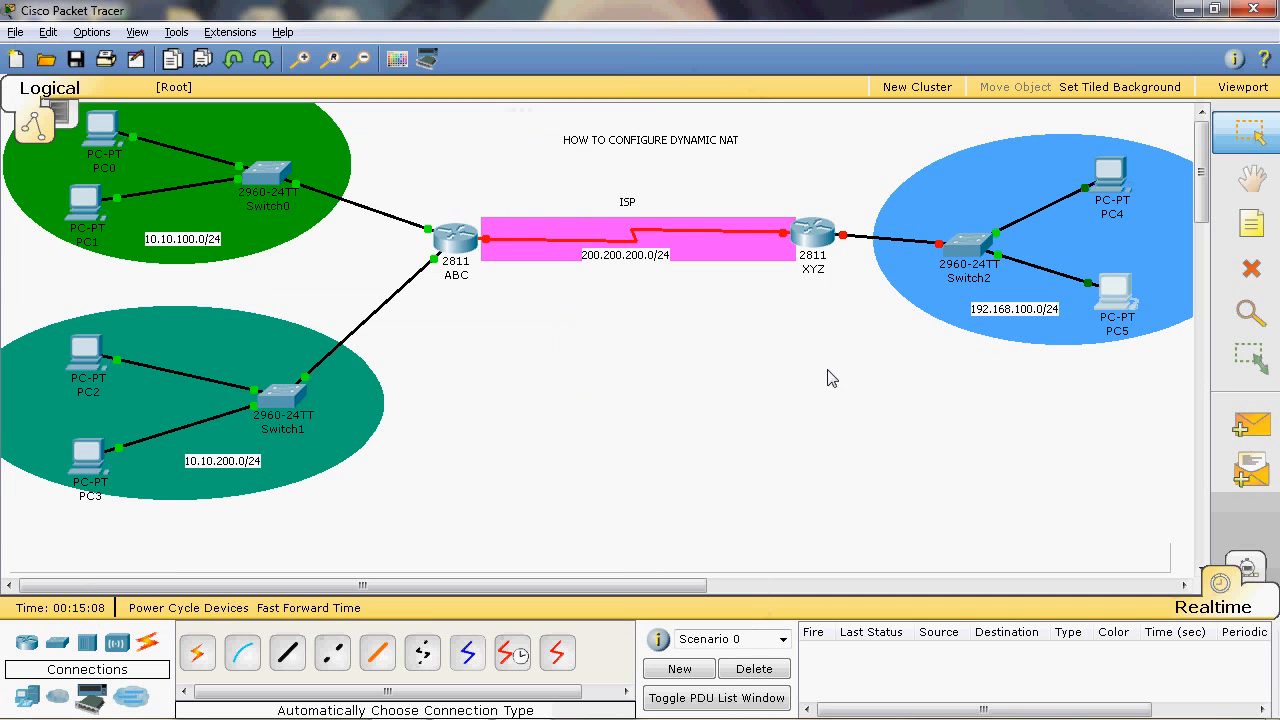
- Open router XYZ's command line and answer no to the initial configuration dialog to reach the router prompt
{"action": "mouse_move", "coordinate": [815, 272]}
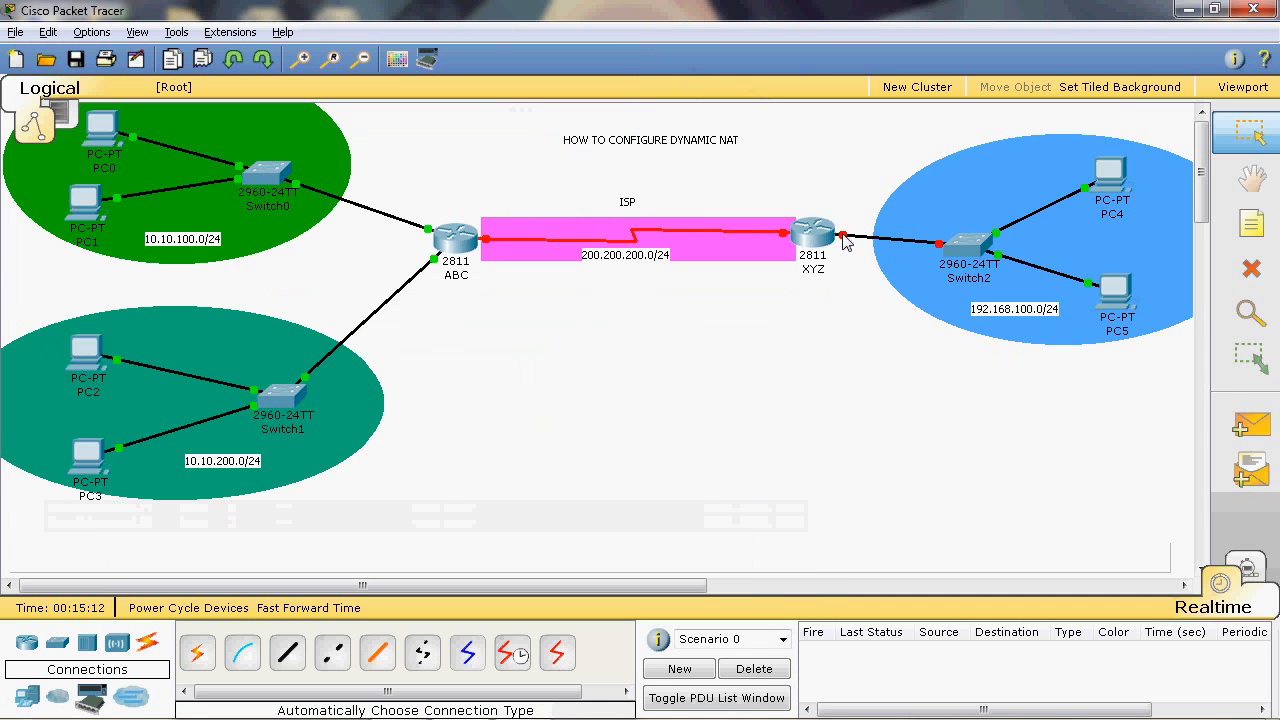
{"action": "mouse_move", "coordinate": [845, 243]}
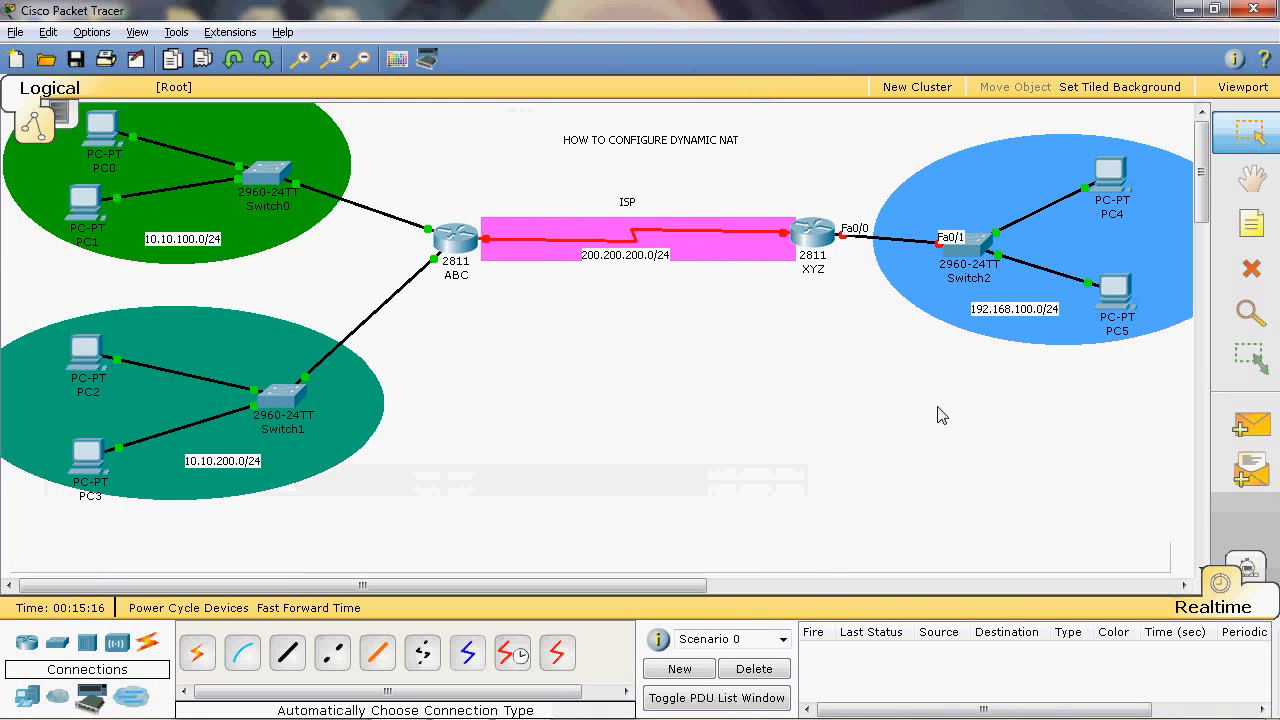
{"action": "left_click", "coordinate": [815, 240]}
{"action": "left_click", "coordinate": [270, 143]}
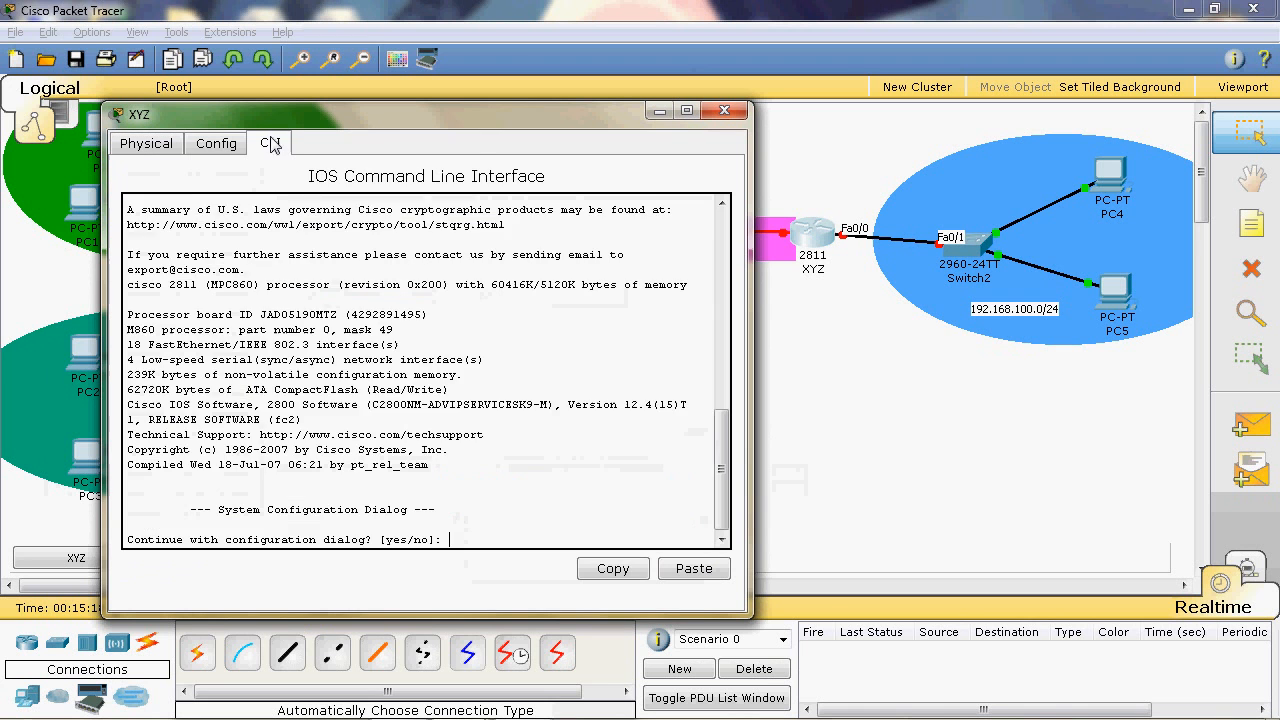
{"action": "type", "text": "no"}
{"action": "key", "text": "Return"}
- Enter privileged mode and global configuration on router XYZ, and select interface fa0/0 for configuration
{"action": "key", "text": "Return"}
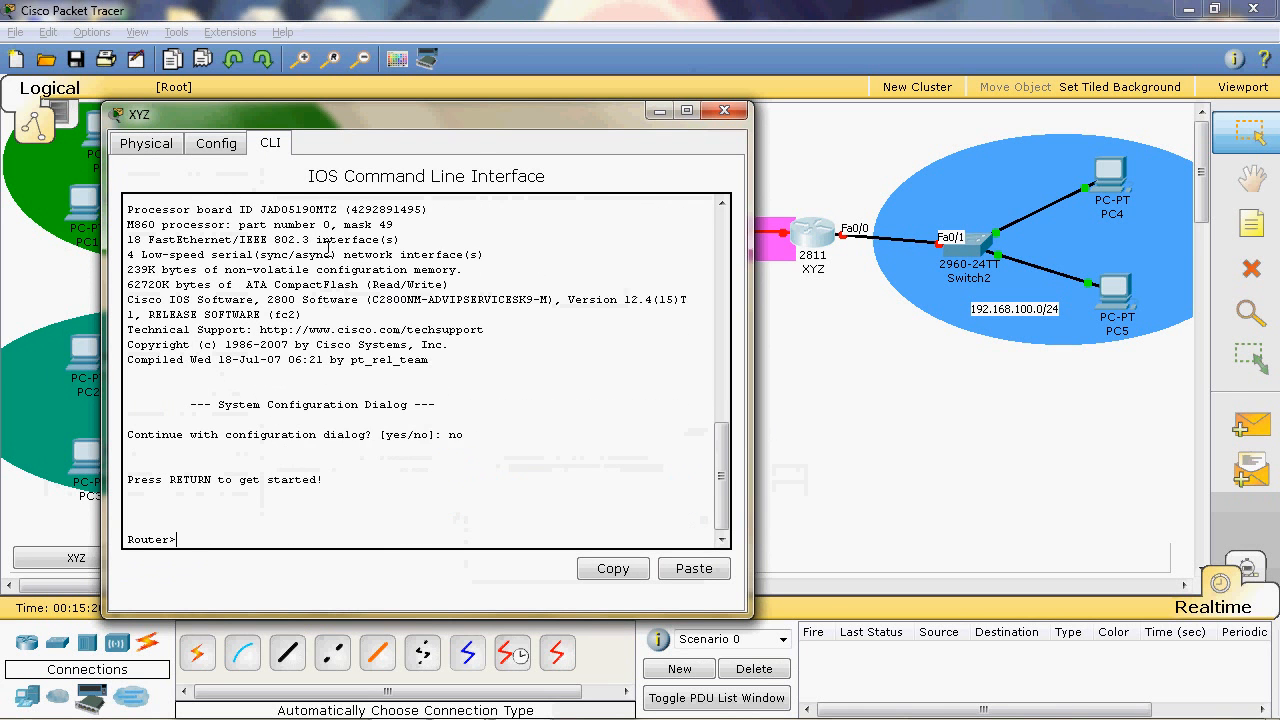
{"action": "type", "text": "en"}
{"action": "key", "text": "Return"}
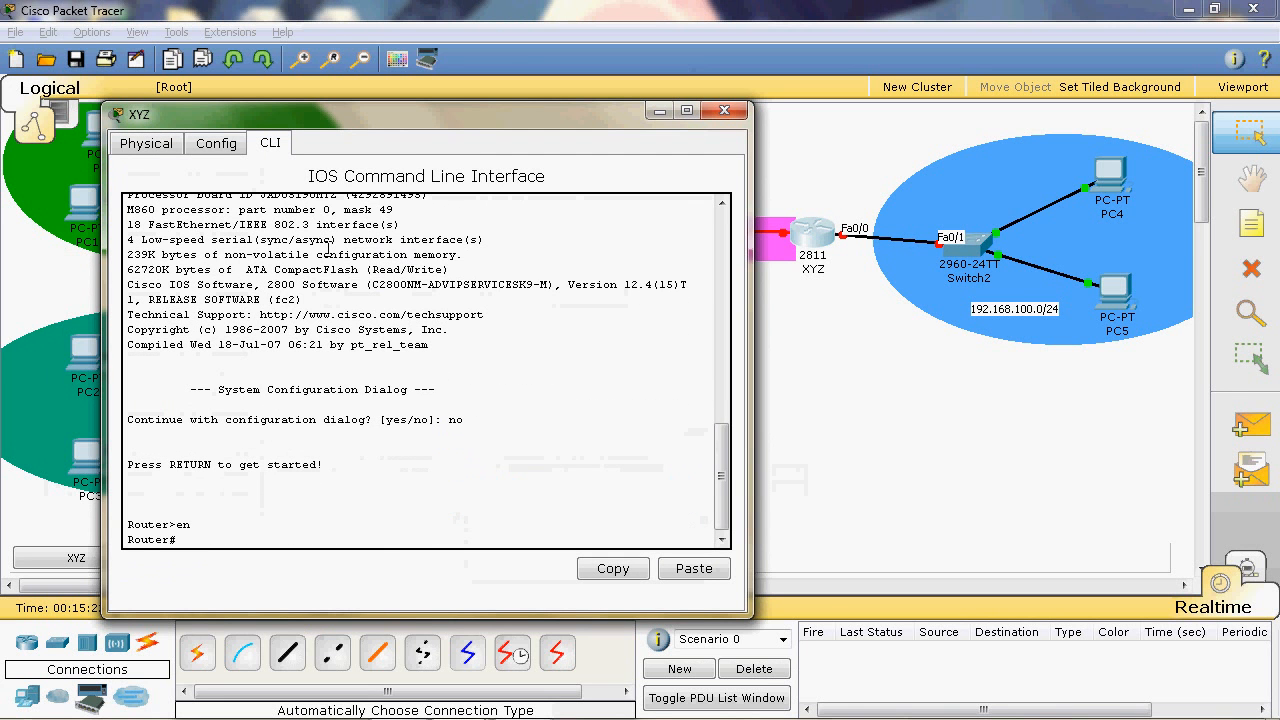
{"action": "type", "text": "conf t"}
{"action": "key", "text": "Return"}
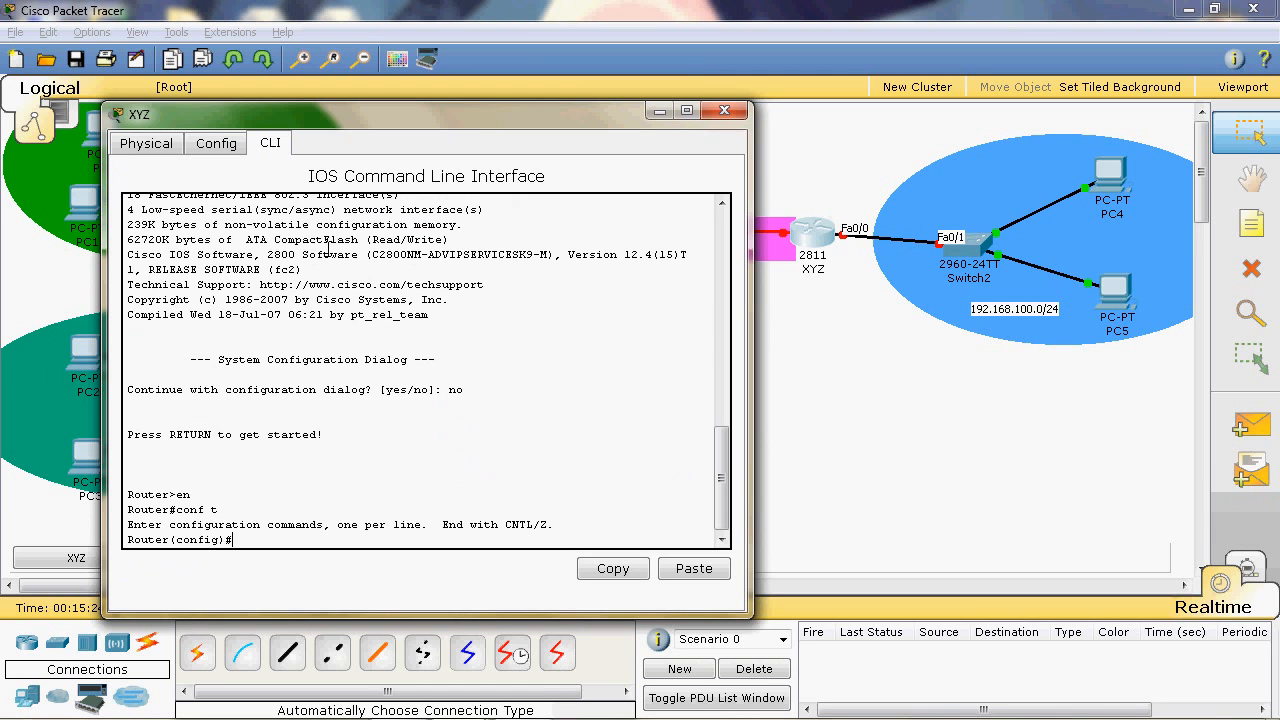
{"action": "type", "text": "int fa0/0"}
{"action": "key", "text": "Return"}
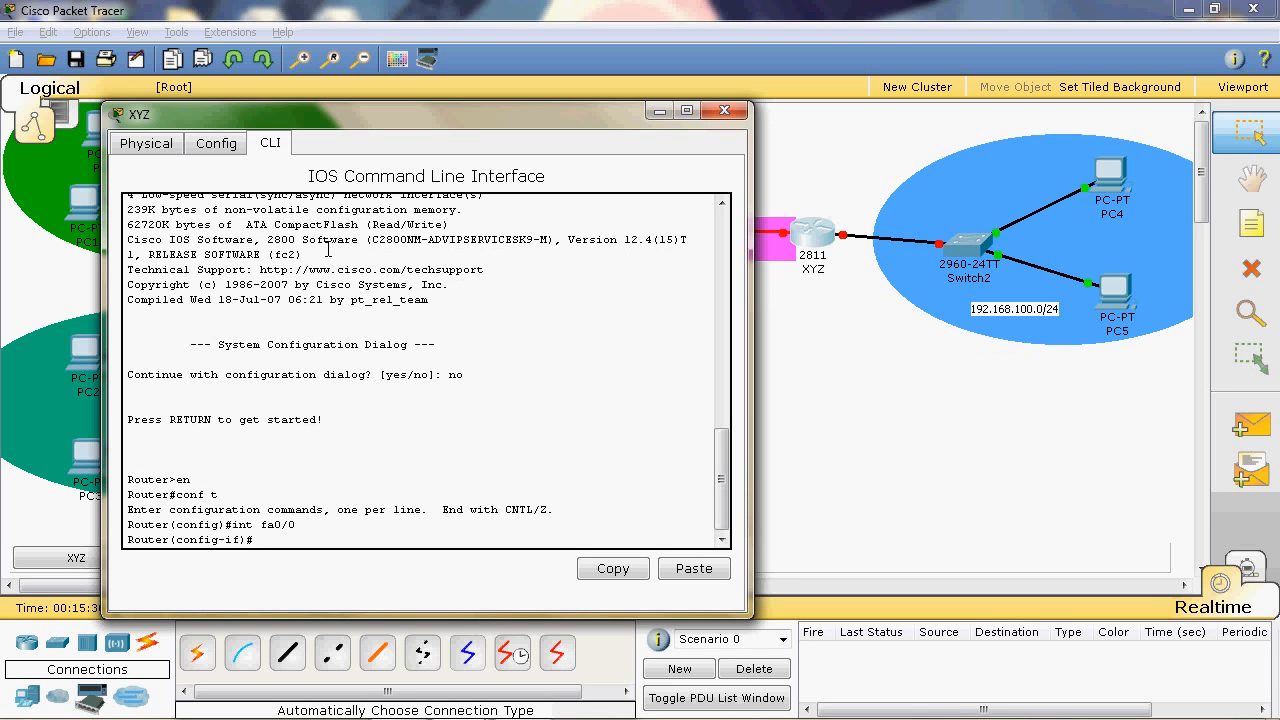
- Assign the IP address 192.168.100.1 with subnet mask 255.255.255.0 to XYZ's fa0/0 interface
{"action": "type", "text": "ip ad"}
{"action": "key", "text": "Tab"}
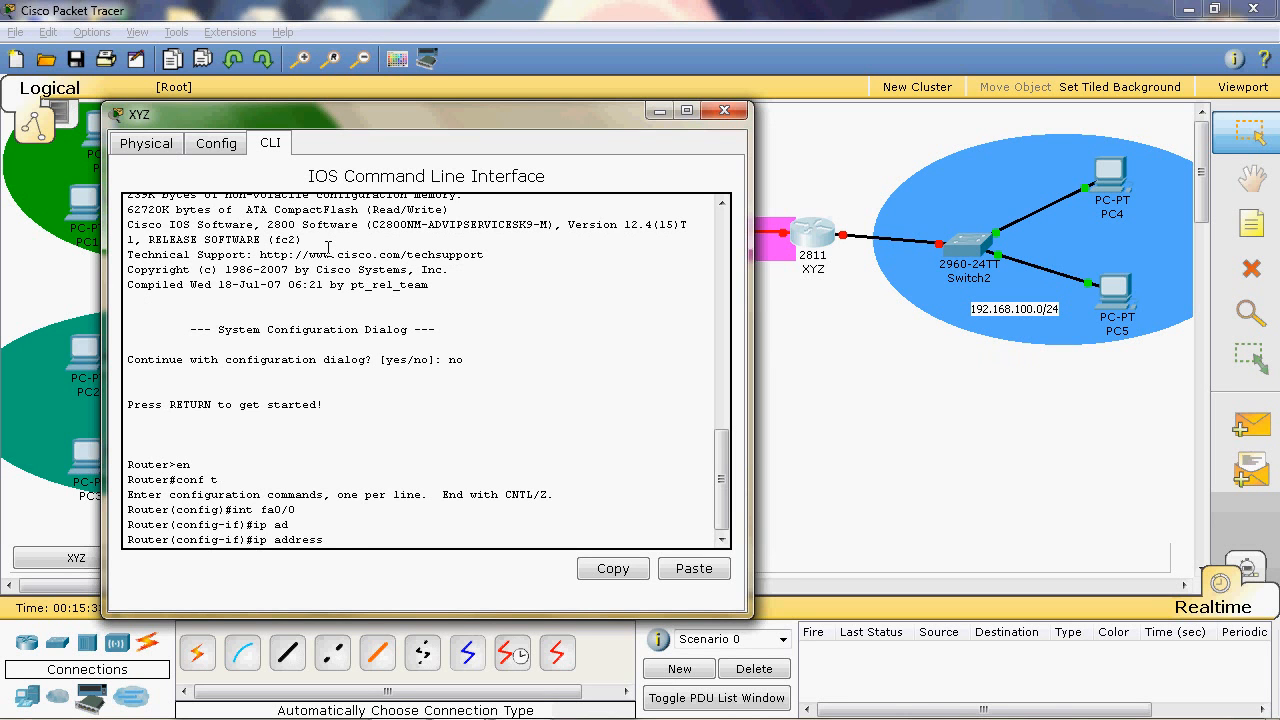
{"action": "type", "text": "192.168.100.1 255.255.255.0"}
{"action": "key", "text": "Return"}
- Enable XYZ's fa0/0 interface with no shut, exit interface configuration and close the router's window
{"action": "type", "text": "no sh"}
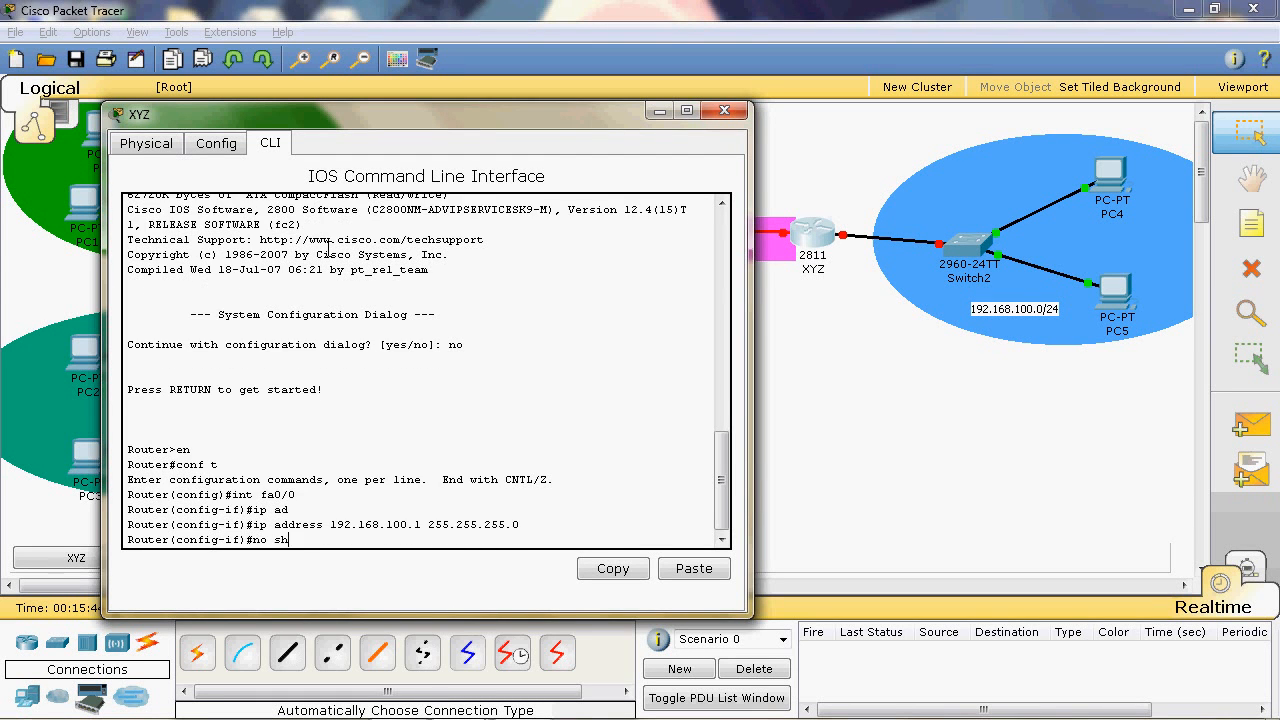
{"action": "type", "text": "ut"}
{"action": "key", "text": "Return"}
{"action": "type", "text": "exi"}
{"action": "key", "text": "Return"}
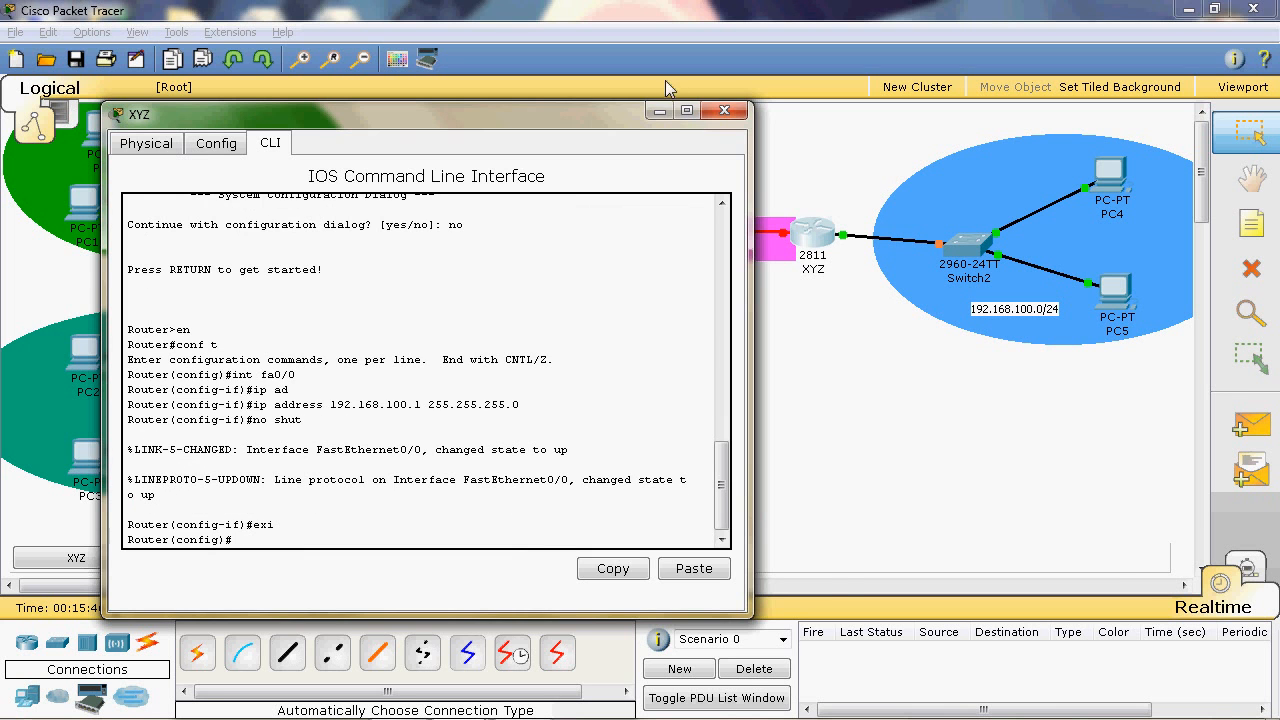
{"action": "left_click", "coordinate": [724, 110]}
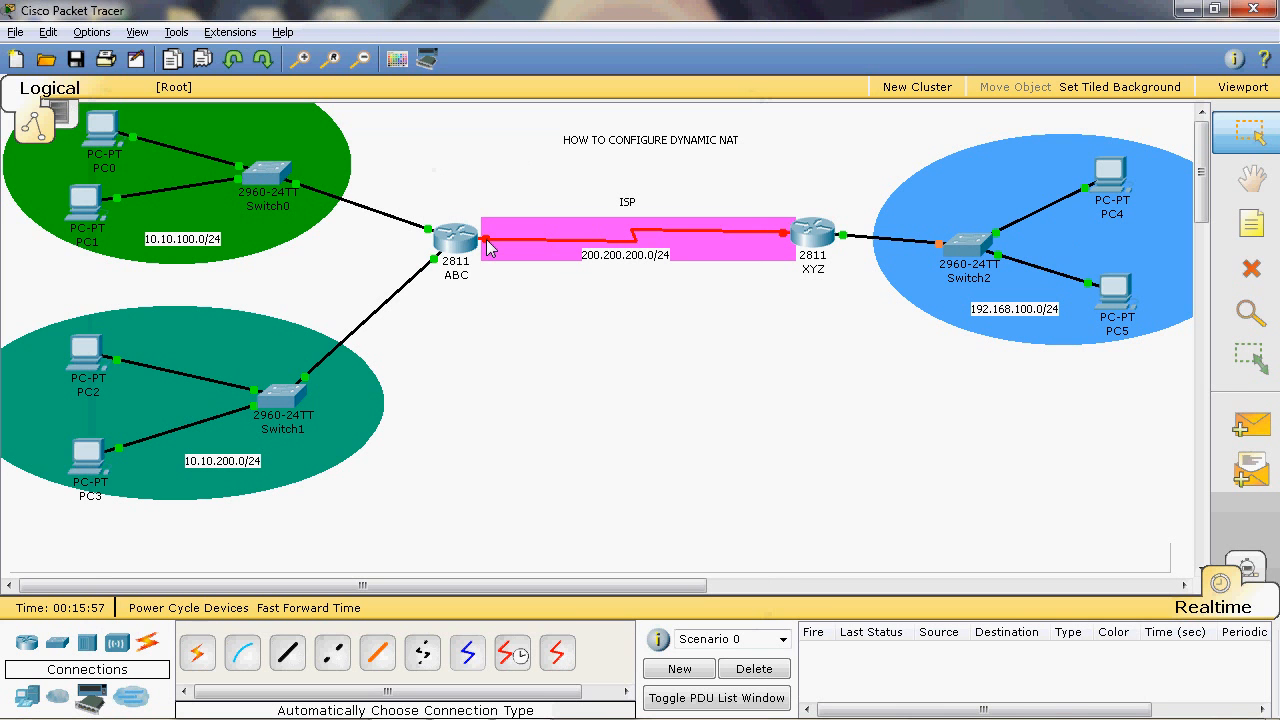
- Check the port labels on the serial link between routers ABC and XYZ
{"action": "mouse_move", "coordinate": [489, 248]}
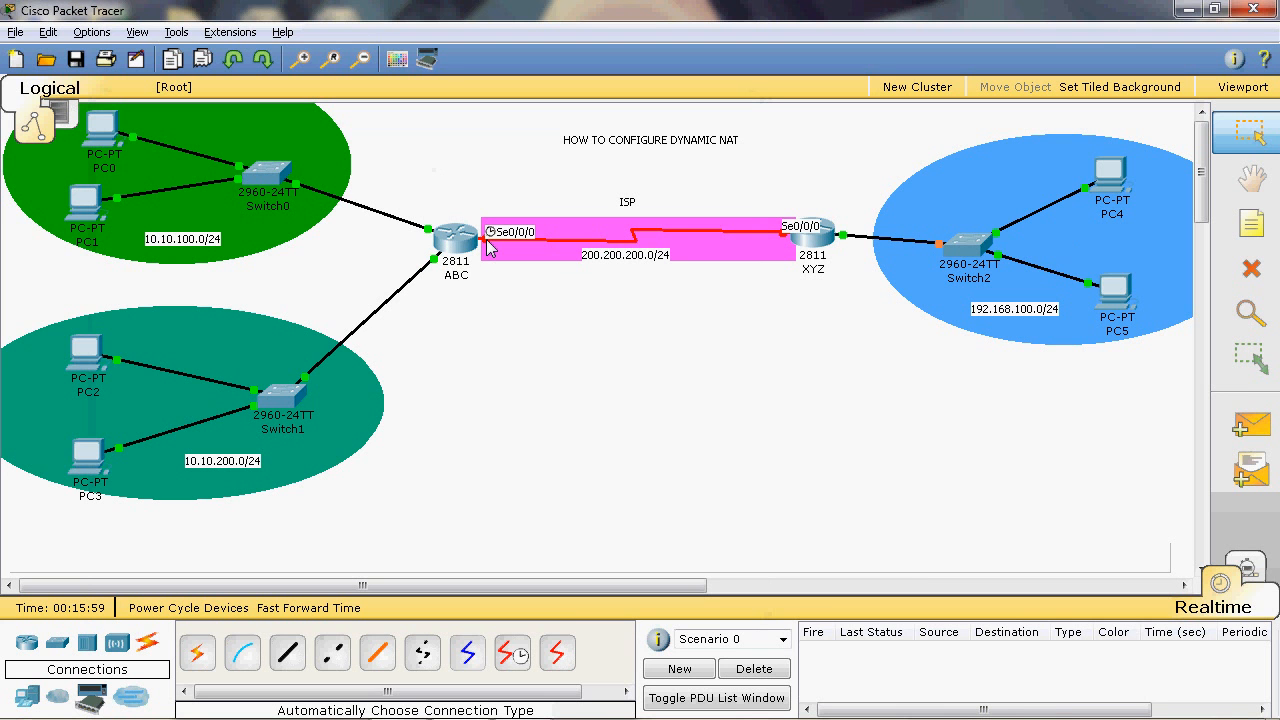